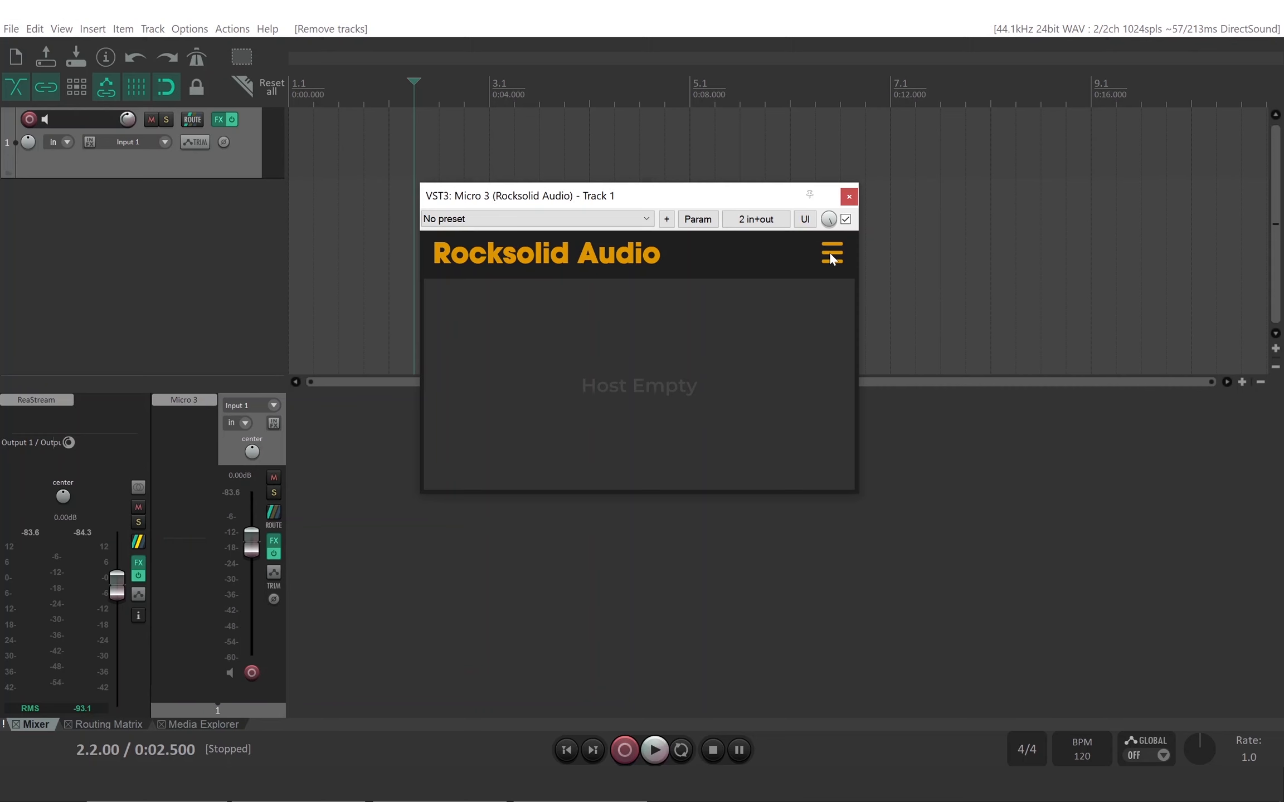
Browse the Micro 3 host's list of insertable plugins and filter it by "fab", clearing the search again
{"action": "left_click", "coordinate": [831, 258]}
{"action": "mouse_move", "coordinate": [831, 257]}
{"action": "mouse_move", "coordinate": [883, 248]}
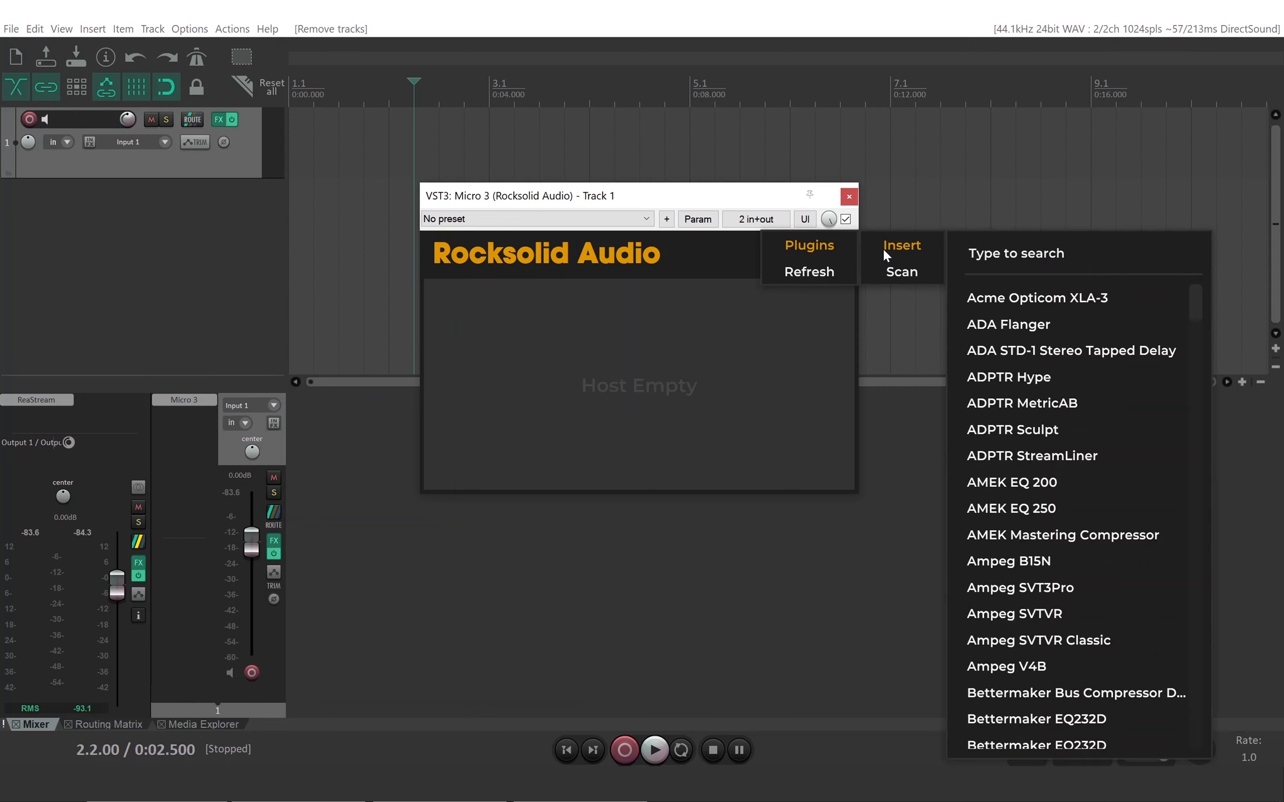
{"action": "left_click_drag", "start_coordinate": [1194, 307], "coordinate": [1196, 350]}
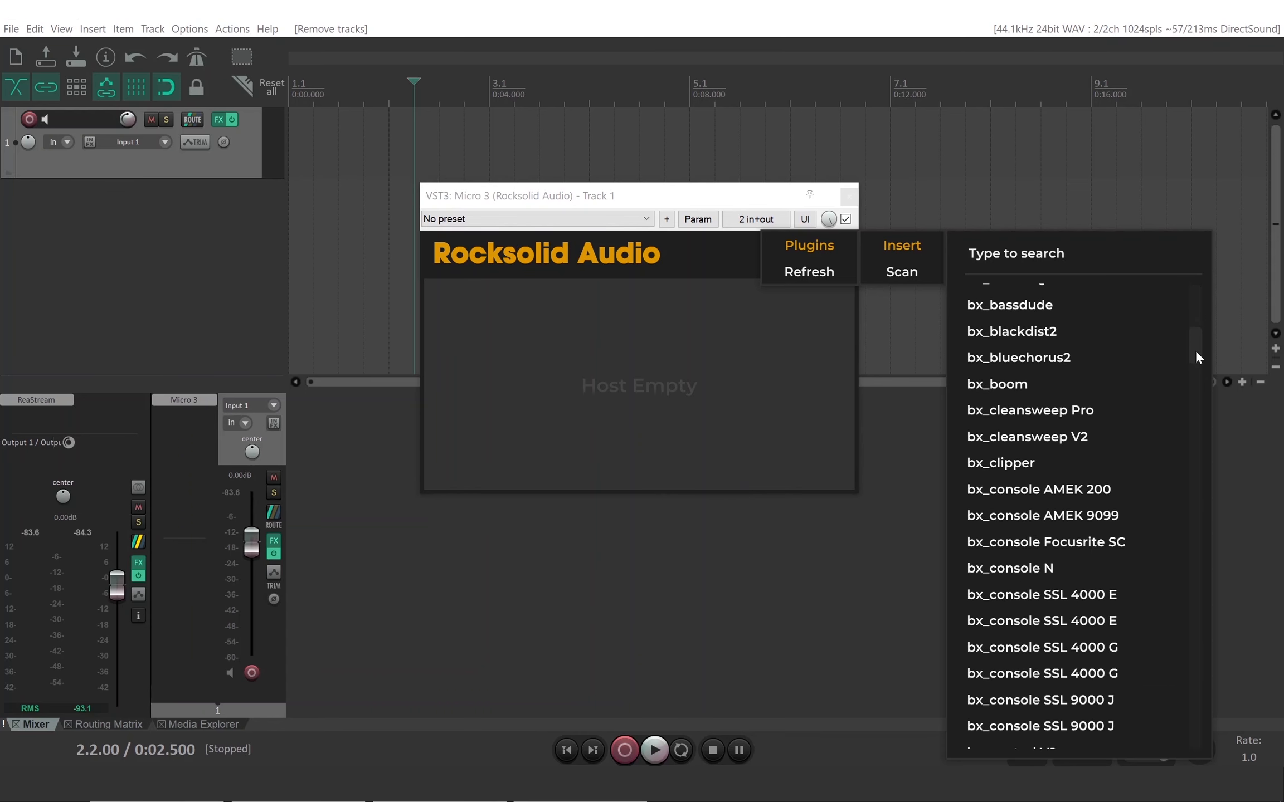
{"action": "left_click", "coordinate": [1015, 253]}
{"action": "type", "text": "fab"}
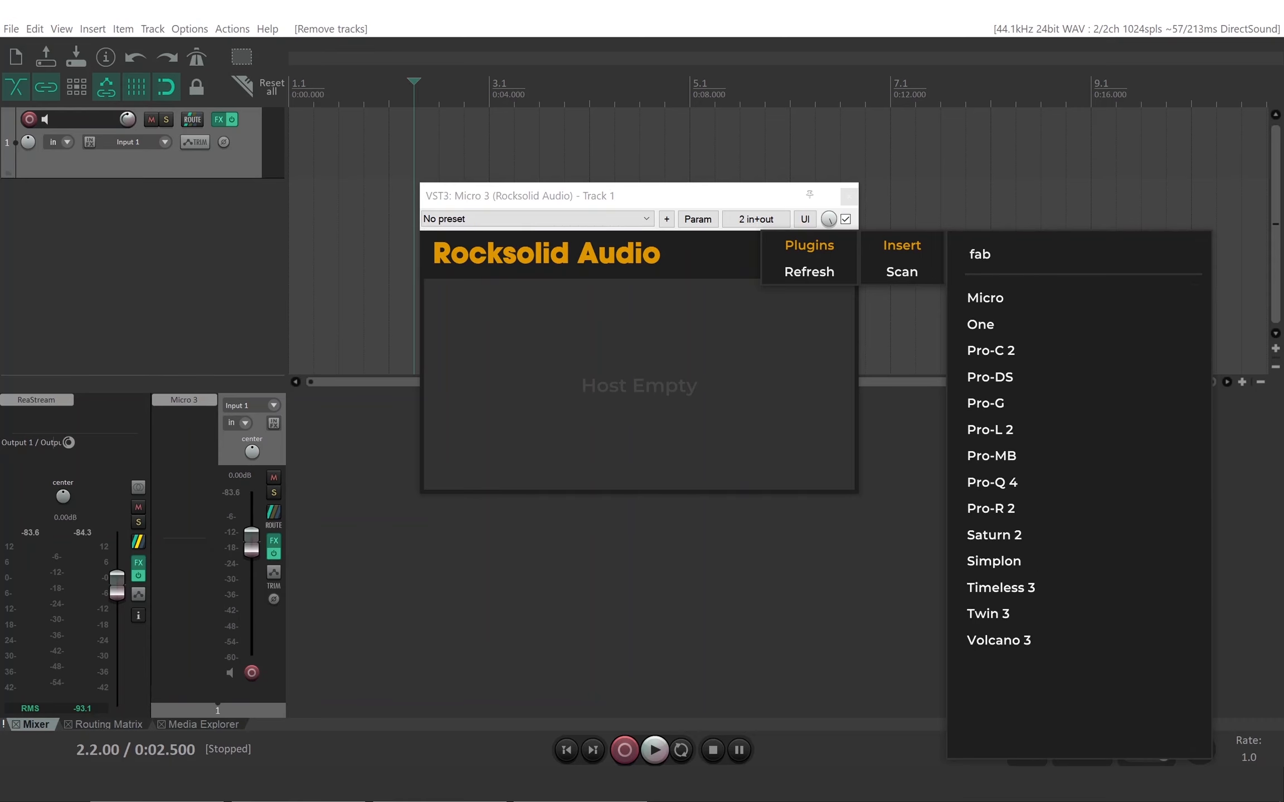
{"action": "key", "text": "BackSpace"}
{"action": "key", "text": "BackSpace"}
{"action": "key", "text": "BackSpace"}
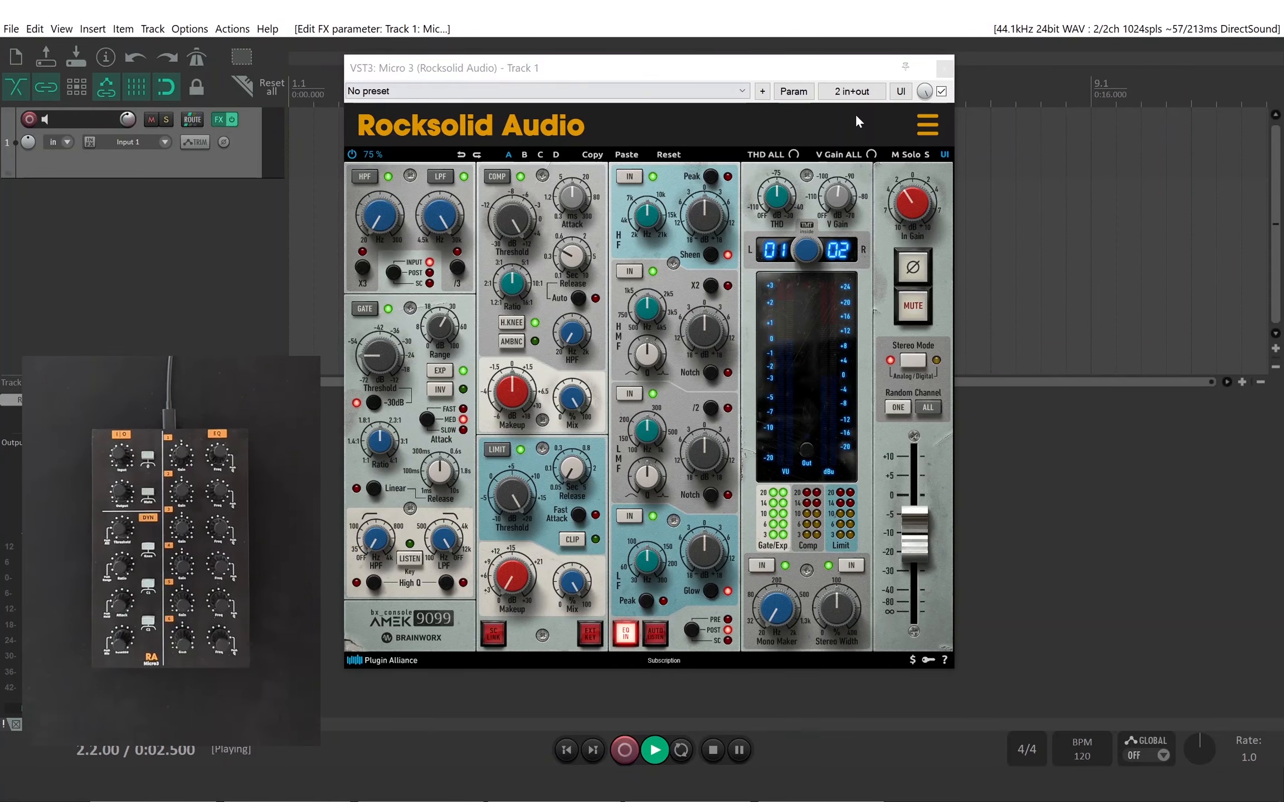
Start creating a mapping for bx_console AMEK 9099 and move its output fader to assign it to the controller
{"action": "left_click", "coordinate": [923, 124]}
{"action": "mouse_move", "coordinate": [923, 124]}
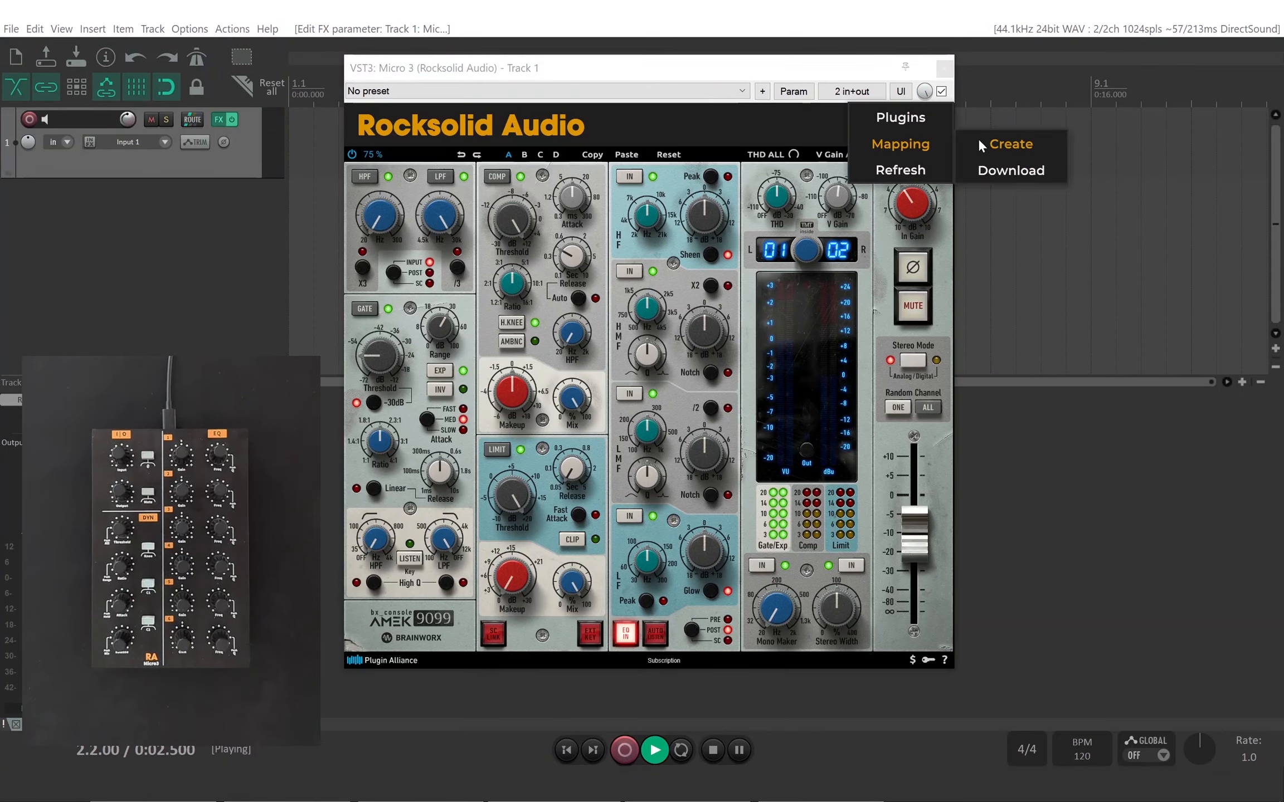
{"action": "left_click", "coordinate": [1008, 146]}
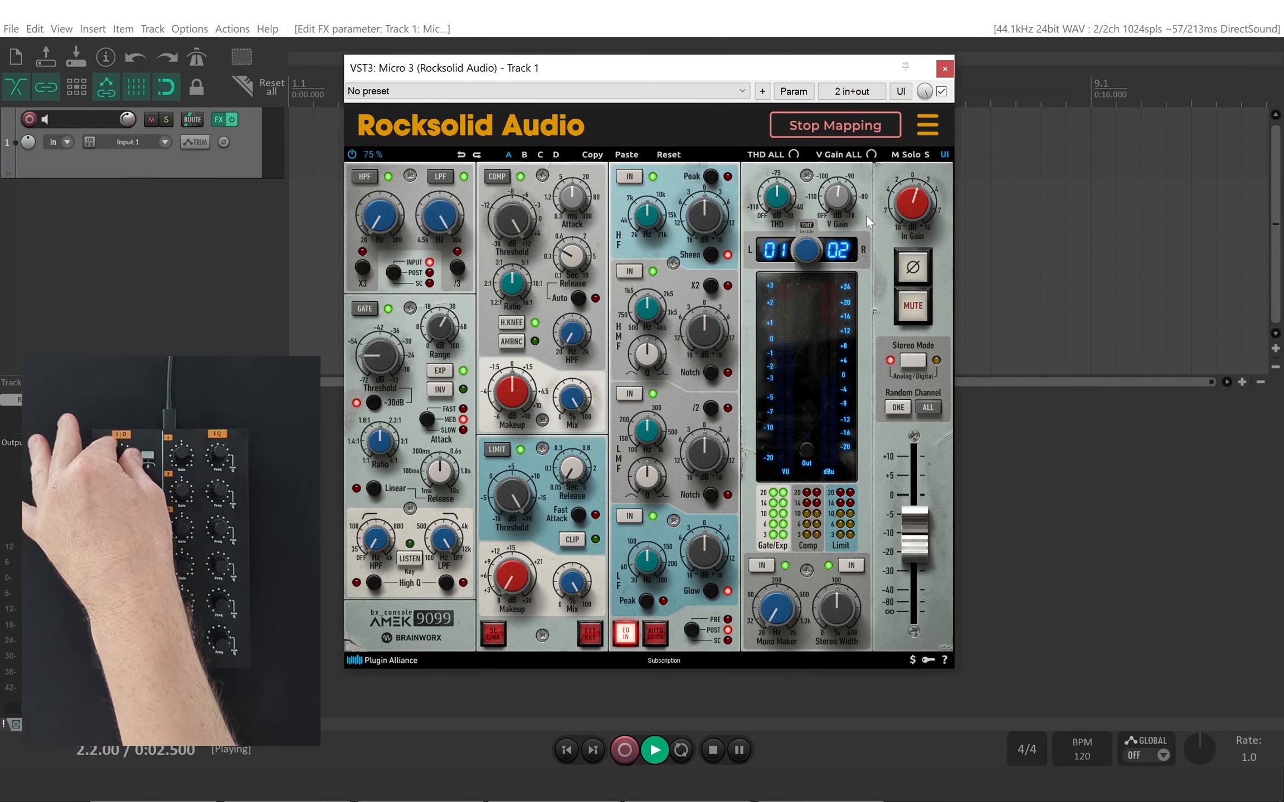
{"action": "mouse_move", "coordinate": [917, 532]}
{"action": "left_mouse_down"}
{"action": "mouse_move", "coordinate": [917, 500]}
{"action": "mouse_move", "coordinate": [913, 526]}
{"action": "left_mouse_up"}
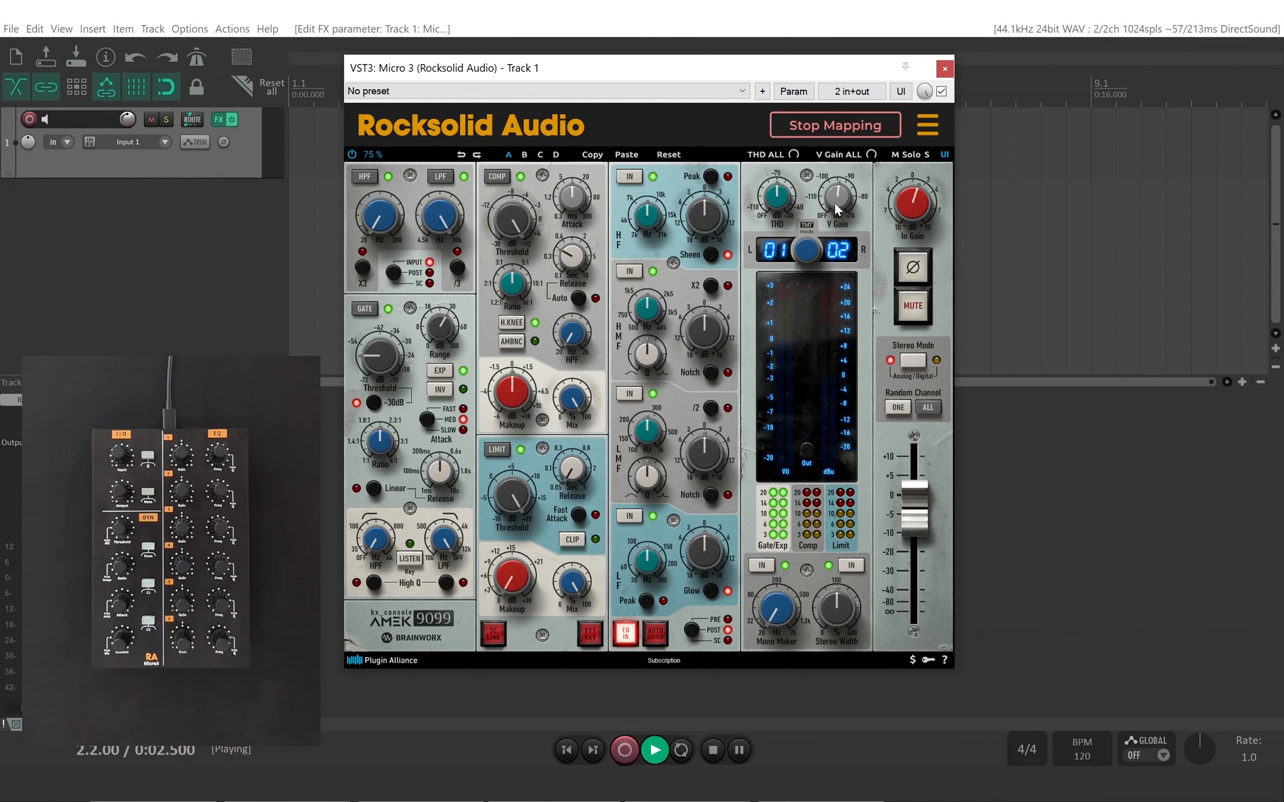
Touch the V Gain, phase invert and output fader controls for mapping, and stop the mapping session
{"action": "left_click_drag", "start_coordinate": [836, 203], "coordinate": [836, 160]}
{"action": "left_click", "coordinate": [915, 276]}
{"action": "left_click", "coordinate": [914, 277]}
{"action": "mouse_move", "coordinate": [917, 525]}
{"action": "left_mouse_down"}
{"action": "mouse_move", "coordinate": [914, 612]}
{"action": "mouse_move", "coordinate": [923, 507]}
{"action": "left_mouse_up"}
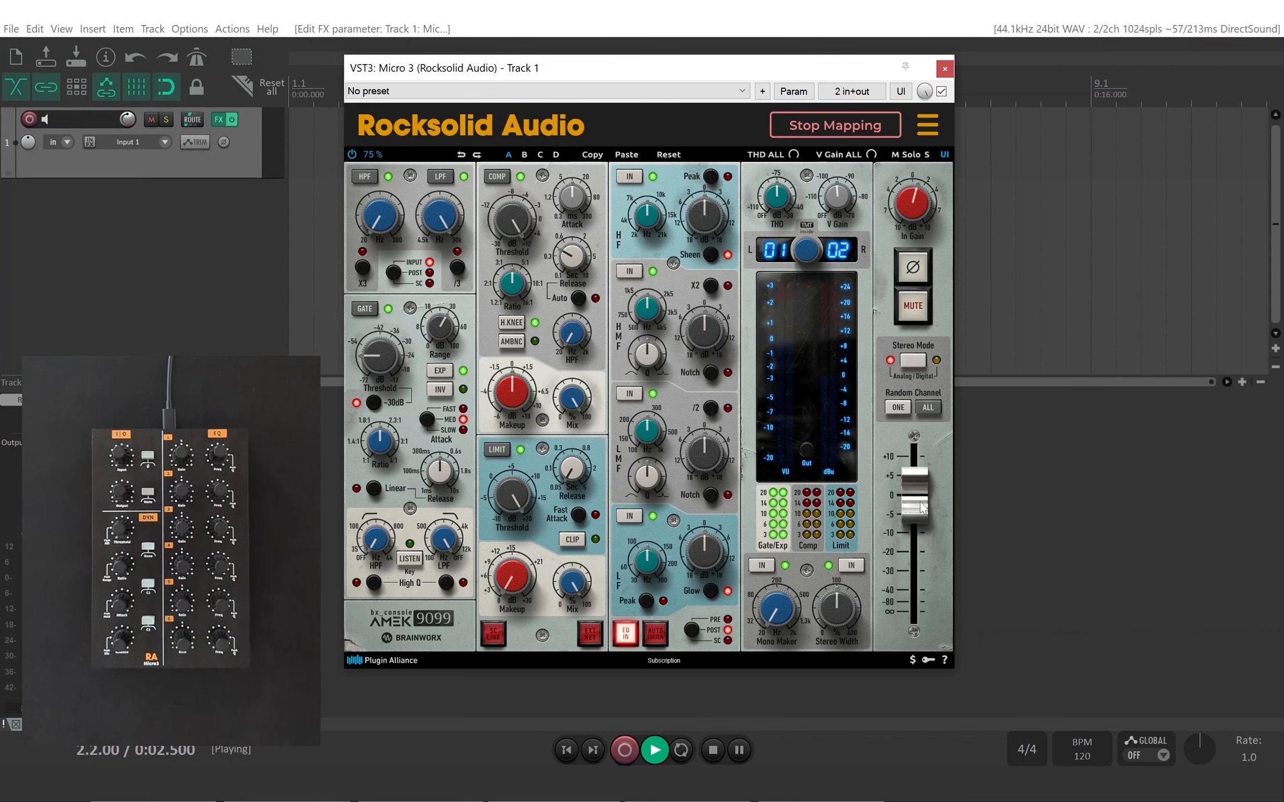
{"action": "left_click", "coordinate": [880, 123]}
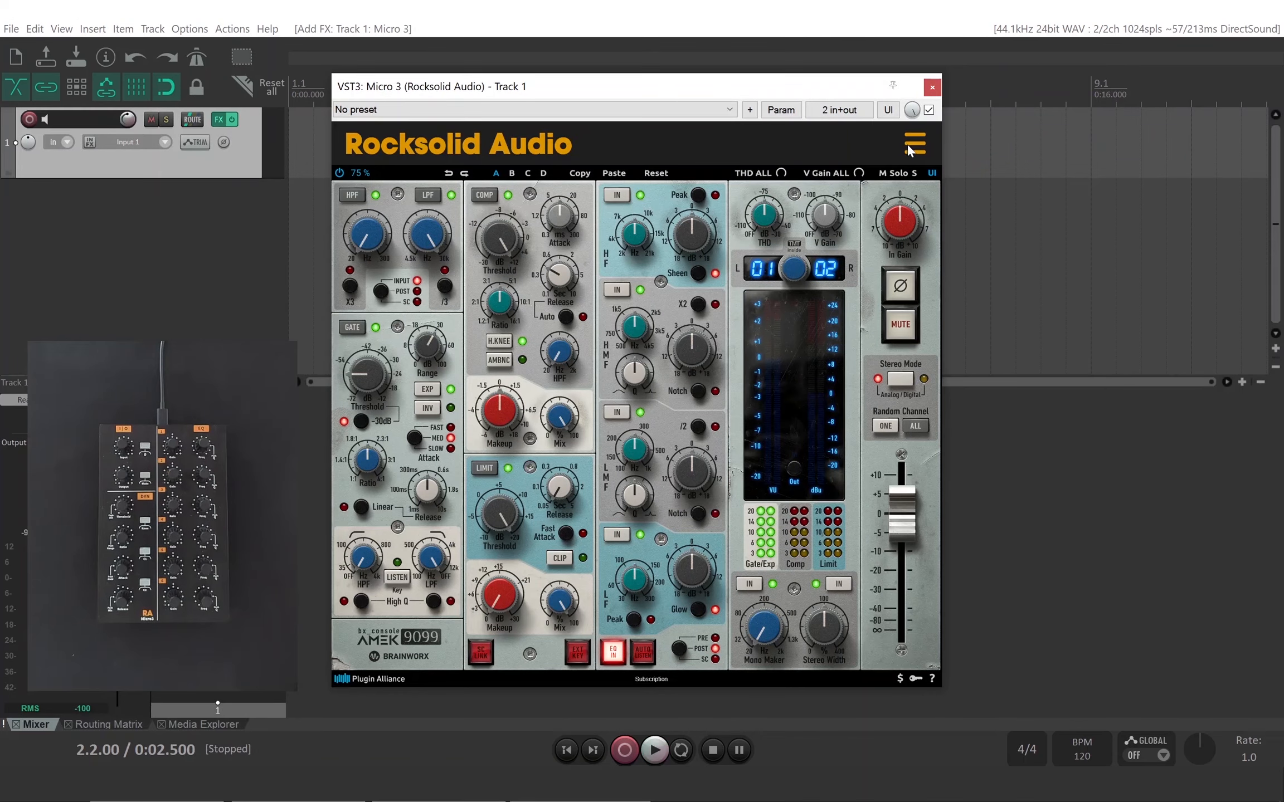
Download a ready-made mapping for the loaded bx_console AMEK 9099 plugin
{"action": "left_click", "coordinate": [911, 144]}
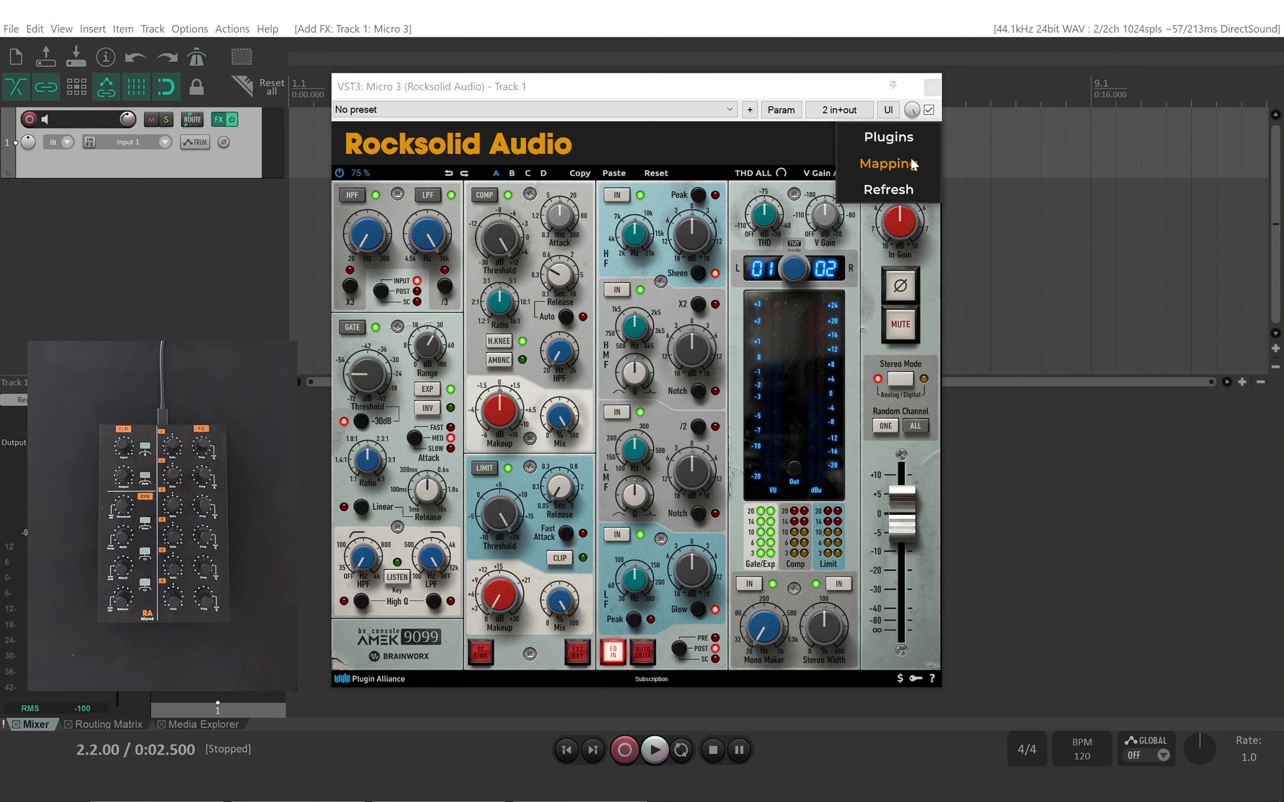
{"action": "mouse_move", "coordinate": [912, 163]}
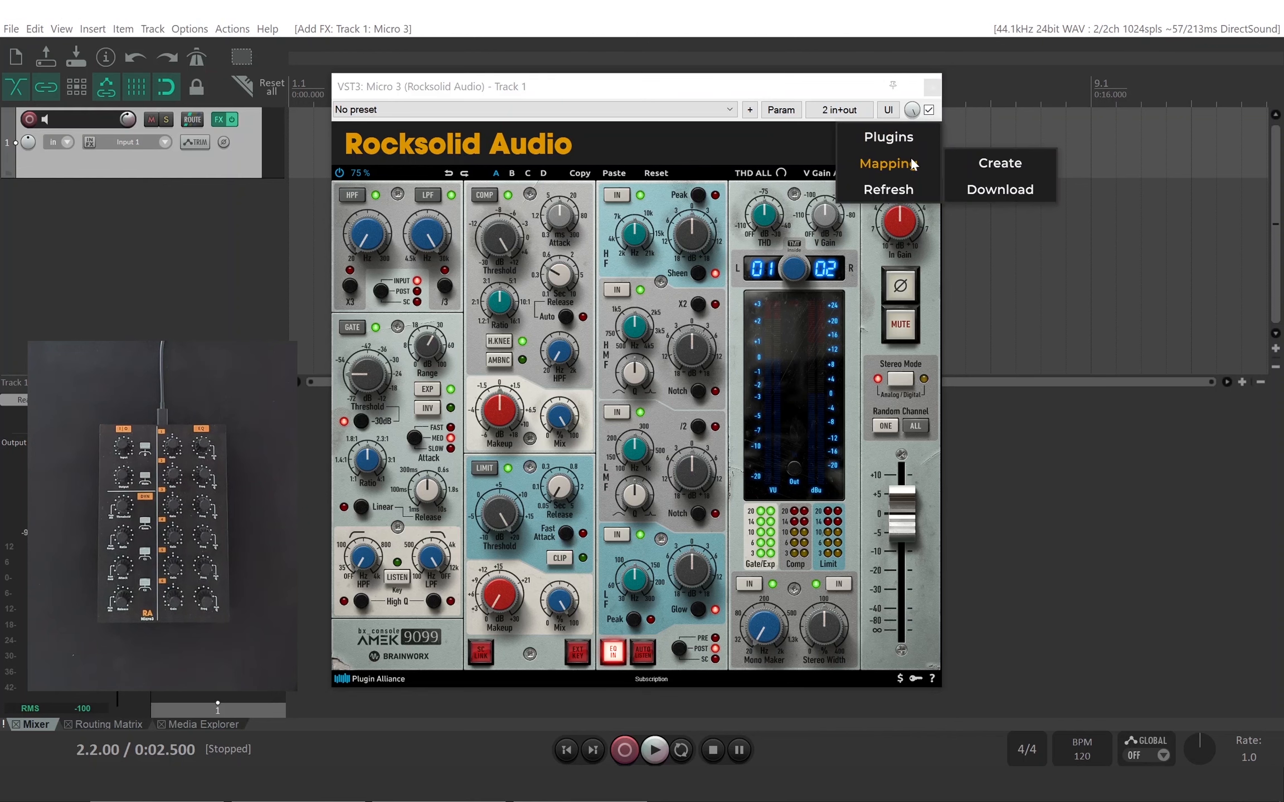
{"action": "left_click", "coordinate": [1005, 188]}
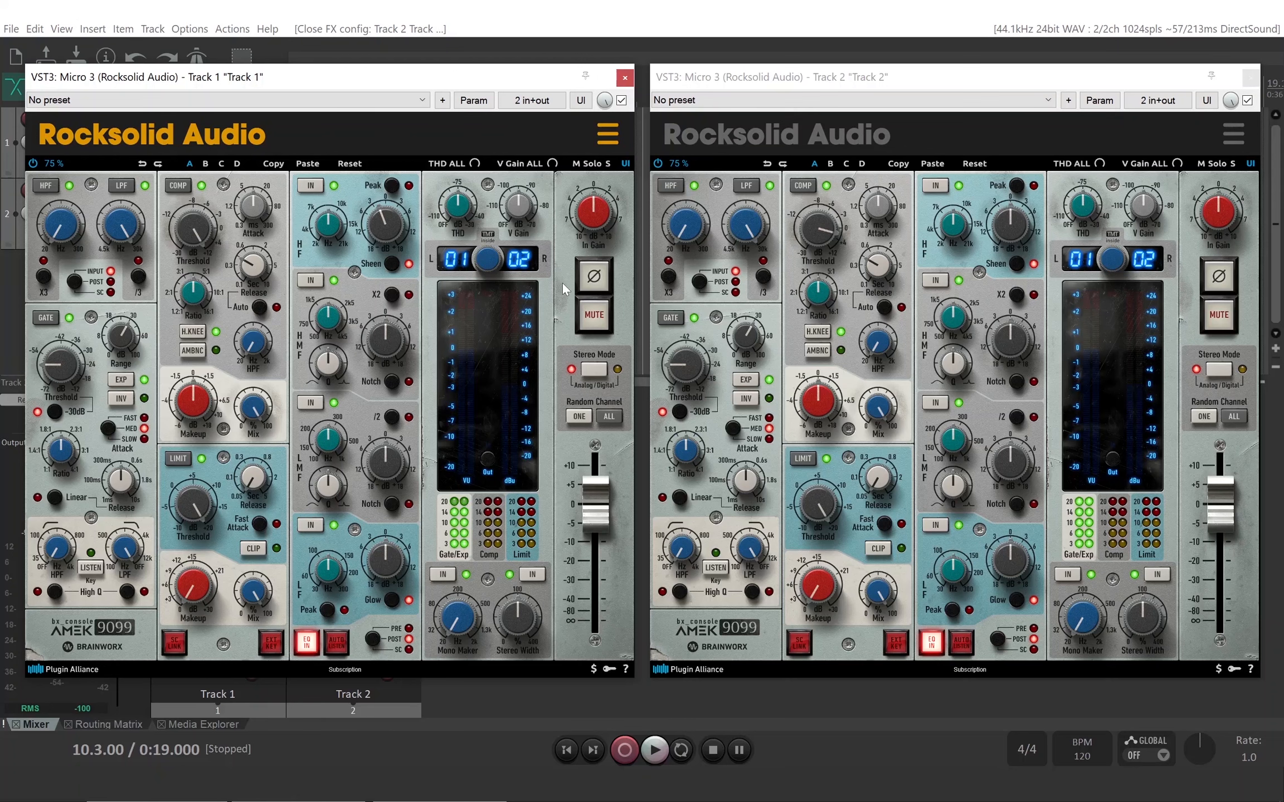
Alternate the controller focus between the Track 1 and Track 2 Micro 3 windows, raising Track 2's high-pass filter frequency
{"action": "left_click", "coordinate": [719, 132]}
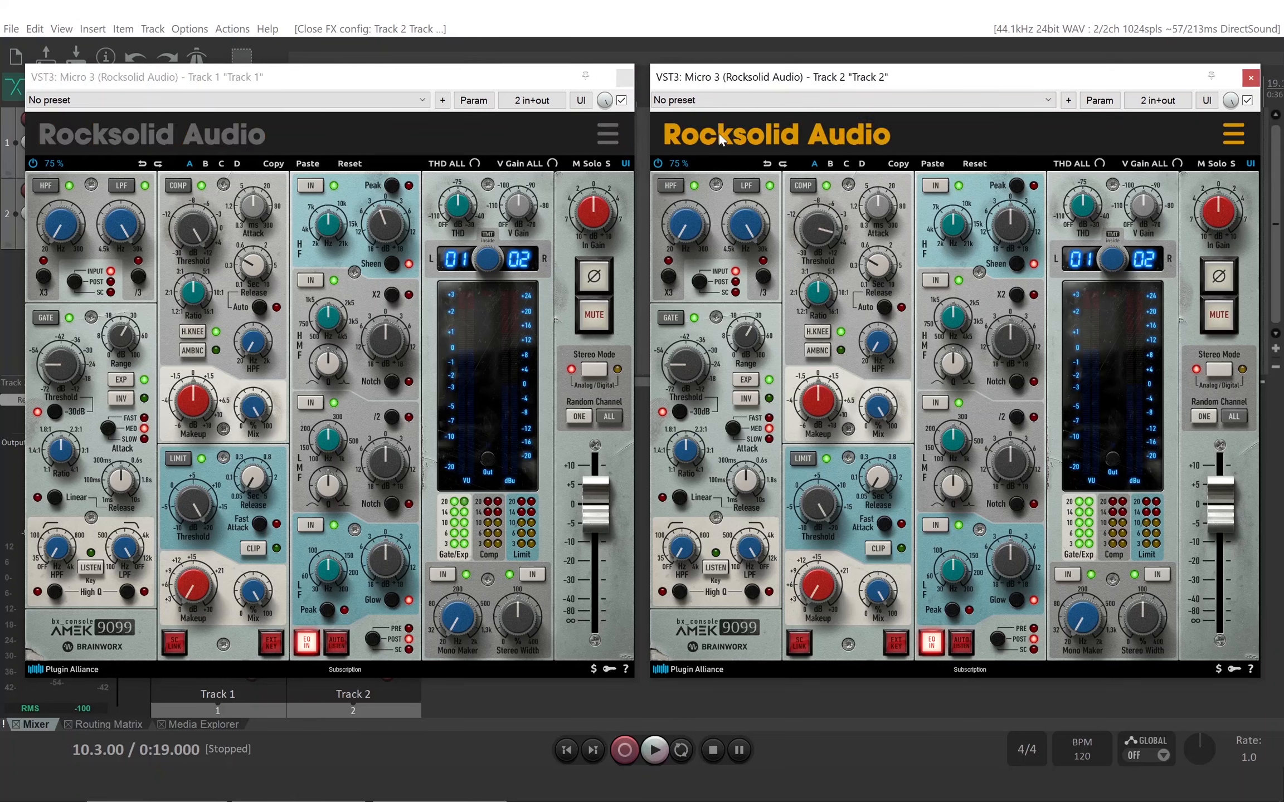
{"action": "left_click", "coordinate": [489, 128]}
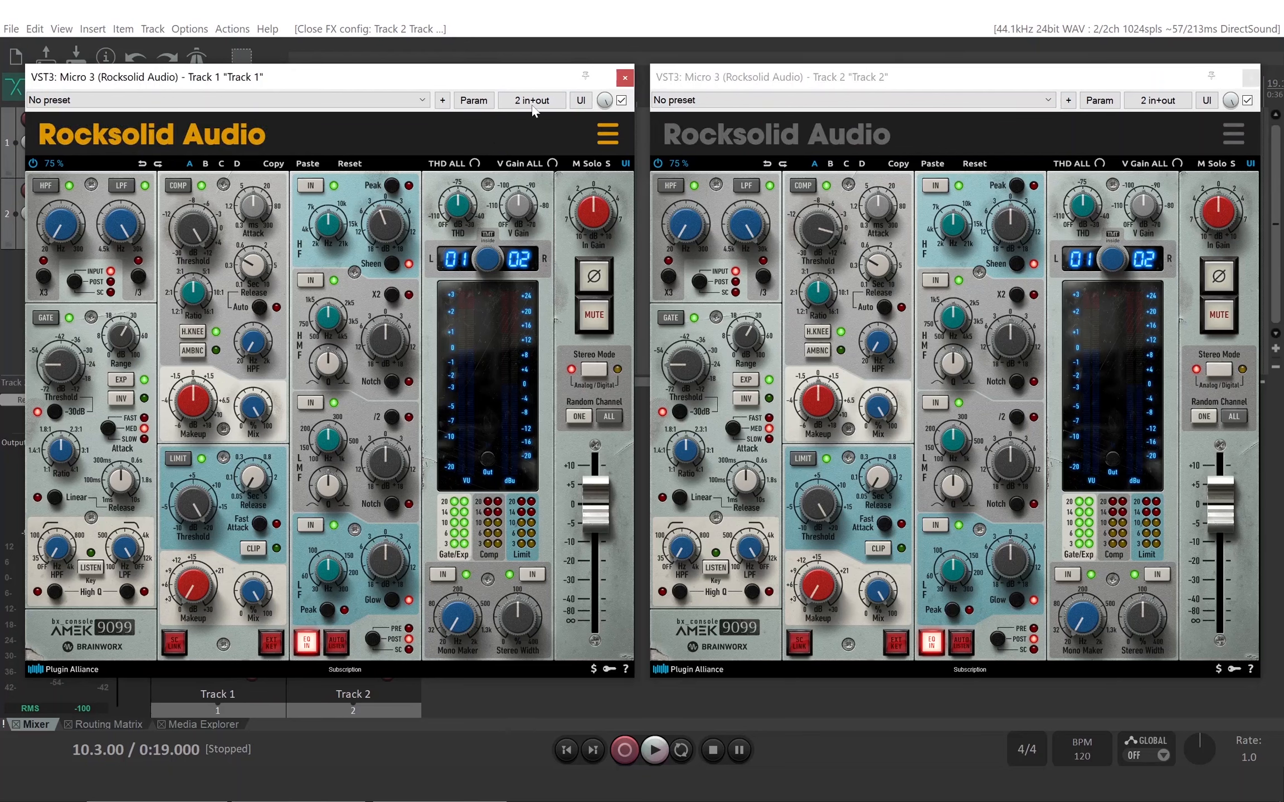
{"action": "left_click", "coordinate": [747, 135]}
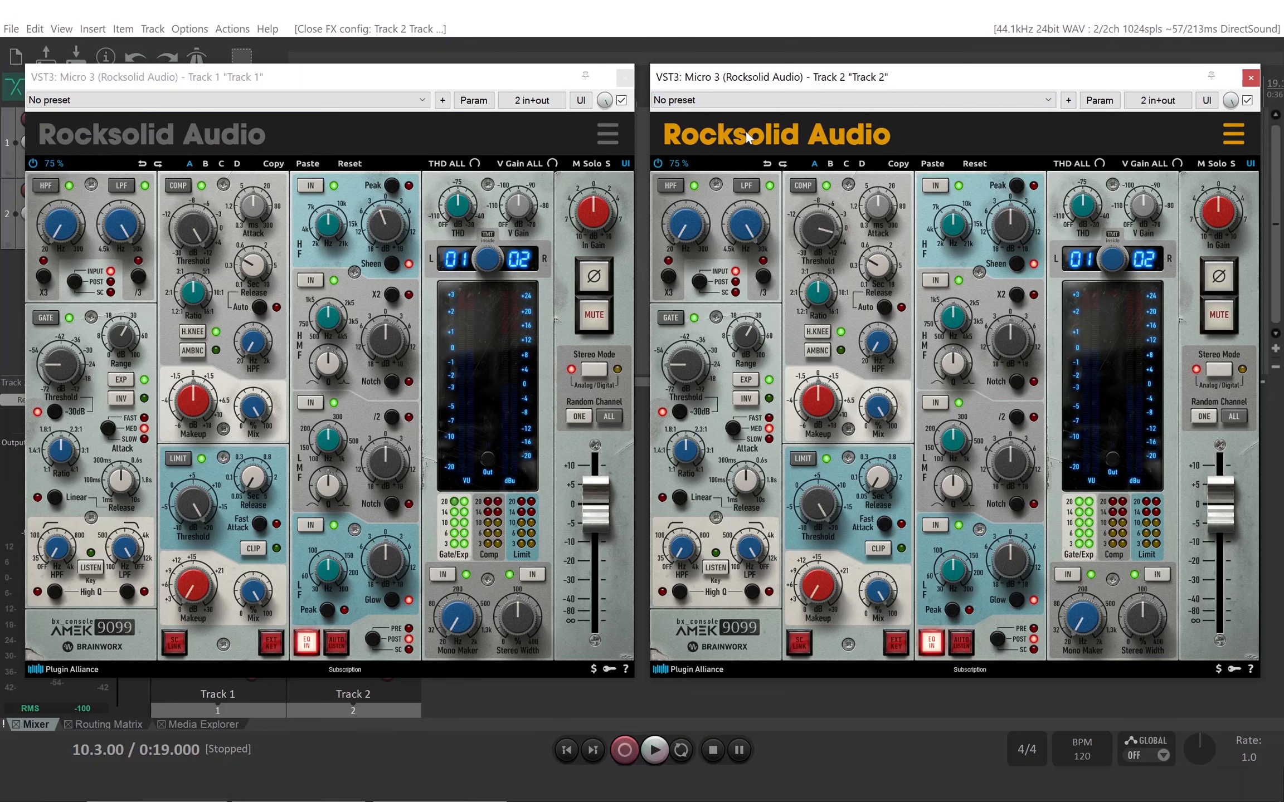
{"action": "left_click", "coordinate": [595, 213]}
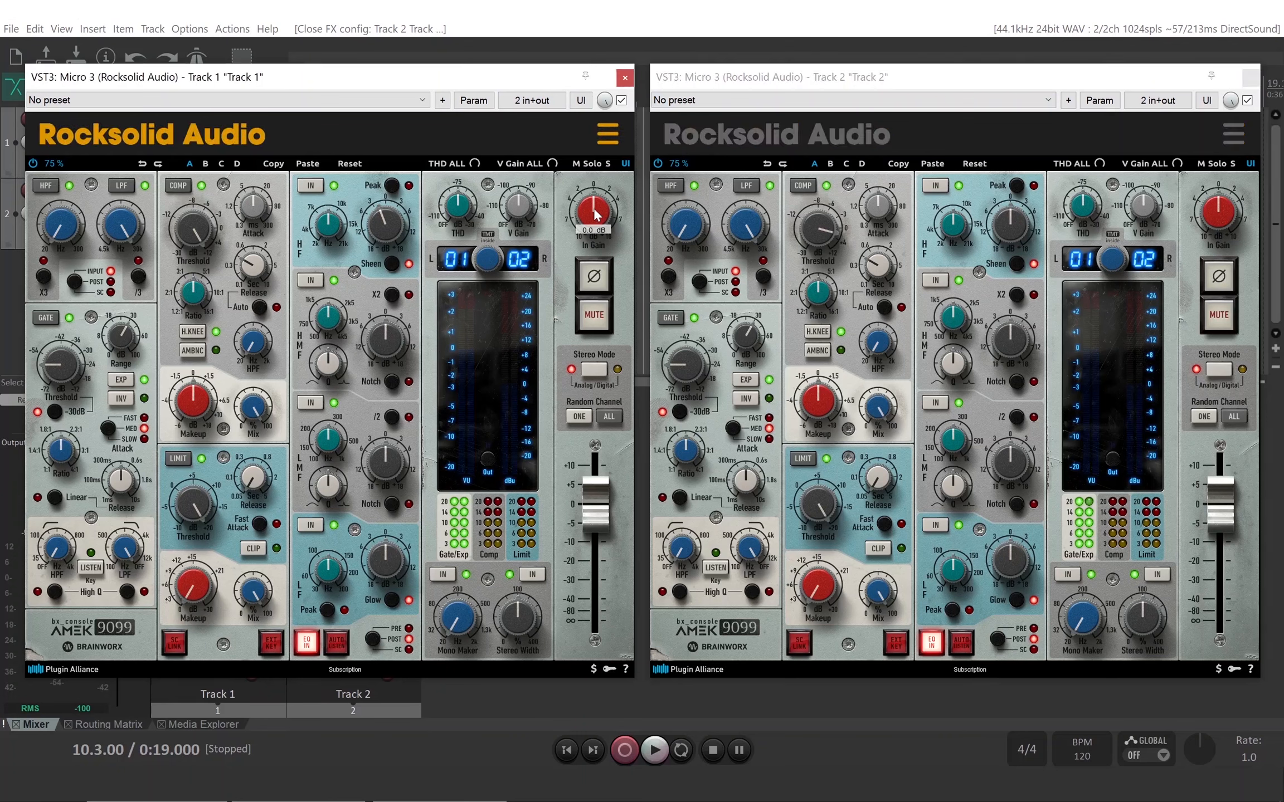
{"action": "mouse_move", "coordinate": [680, 229]}
{"action": "left_mouse_down"}
{"action": "mouse_move", "coordinate": [683, 192]}
{"action": "mouse_move", "coordinate": [680, 217]}
{"action": "left_mouse_up"}
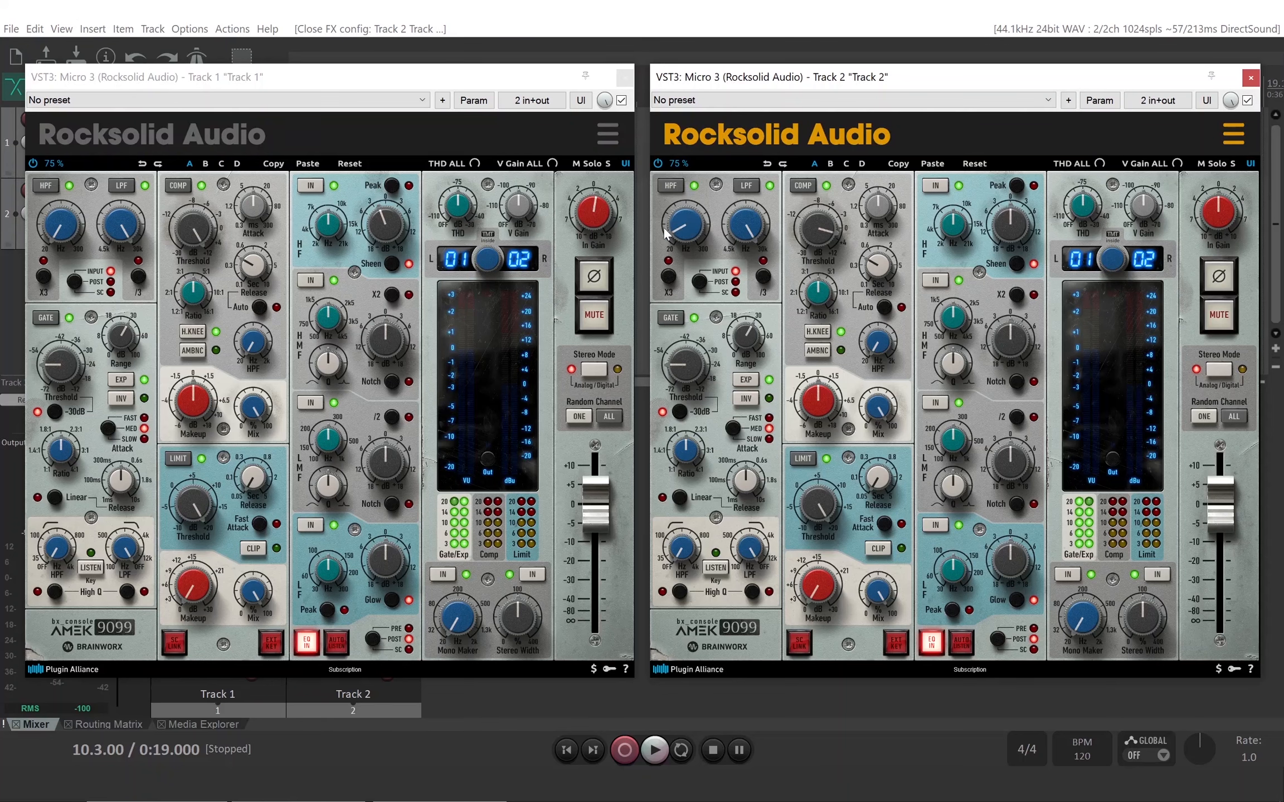
{"action": "left_click", "coordinate": [585, 209]}
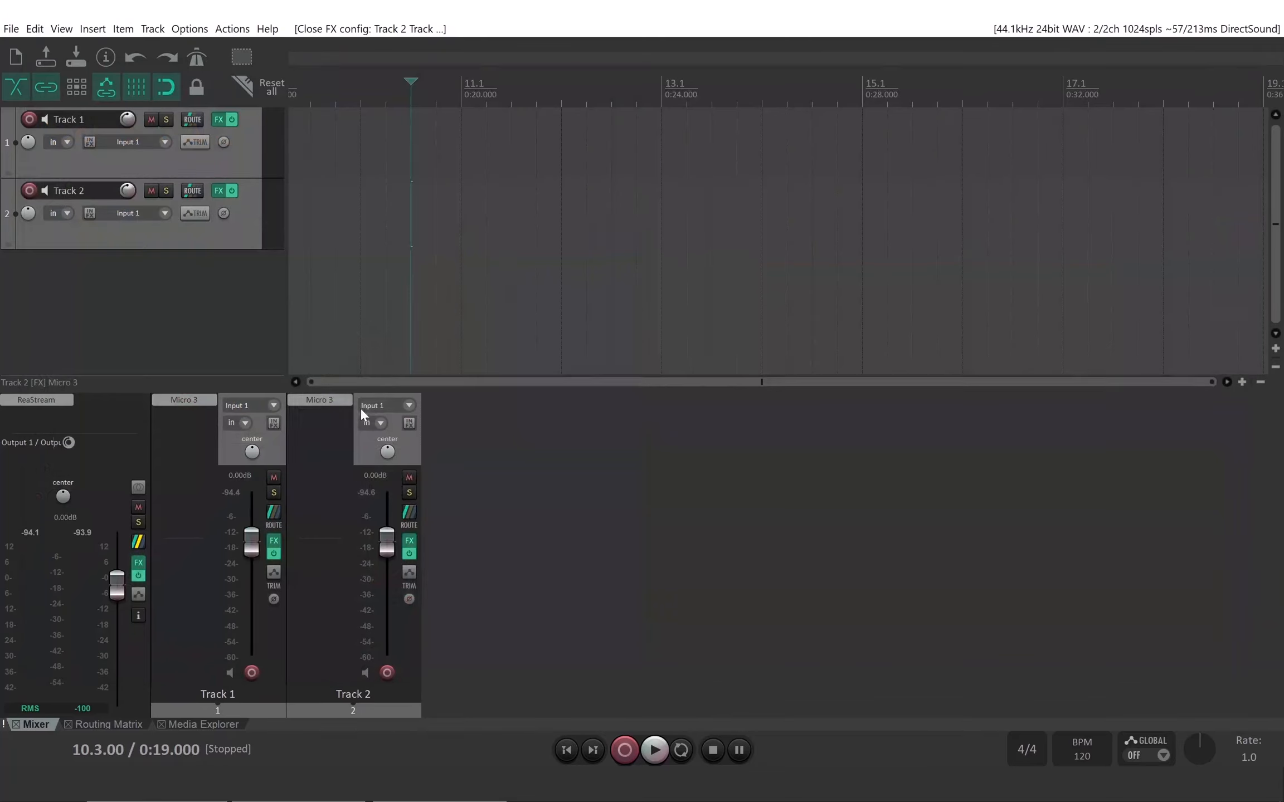
Open the Micro 3 plugin windows of Track 2 and Track 1 from their mixer strips
{"action": "left_click", "coordinate": [330, 403]}
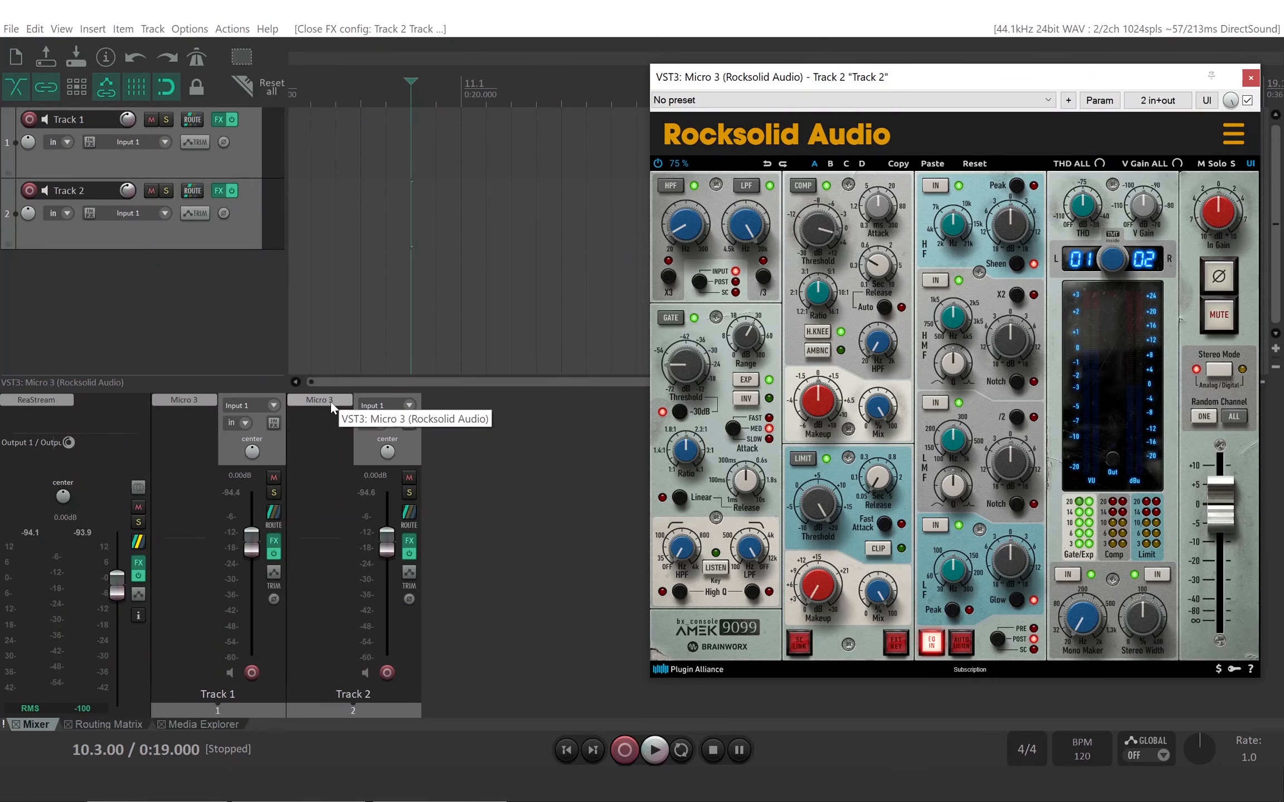
{"action": "left_click", "coordinate": [203, 398]}
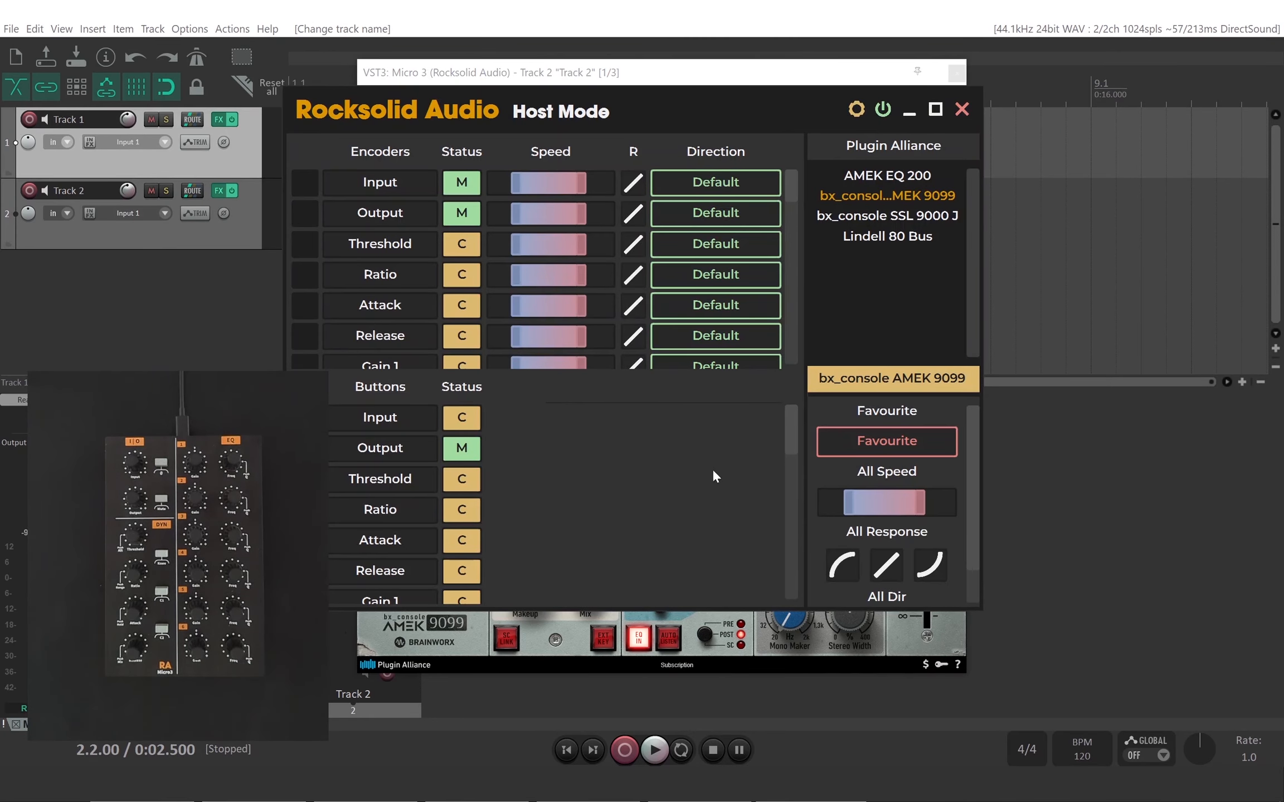
Enable the Virtual Screen in the Rocksolid Audio settings, minimise the Host Mode window and select Track 2
{"action": "left_click", "coordinate": [856, 114]}
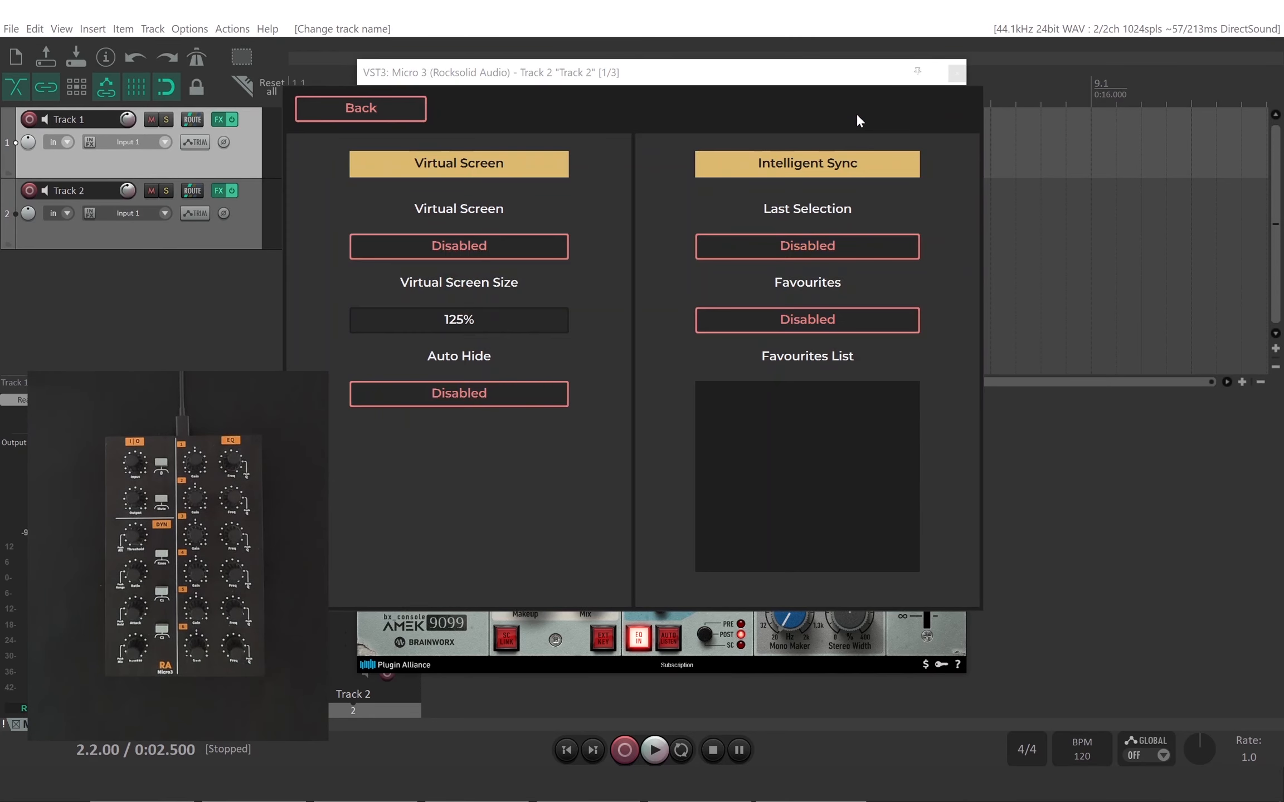
{"action": "left_click", "coordinate": [458, 248]}
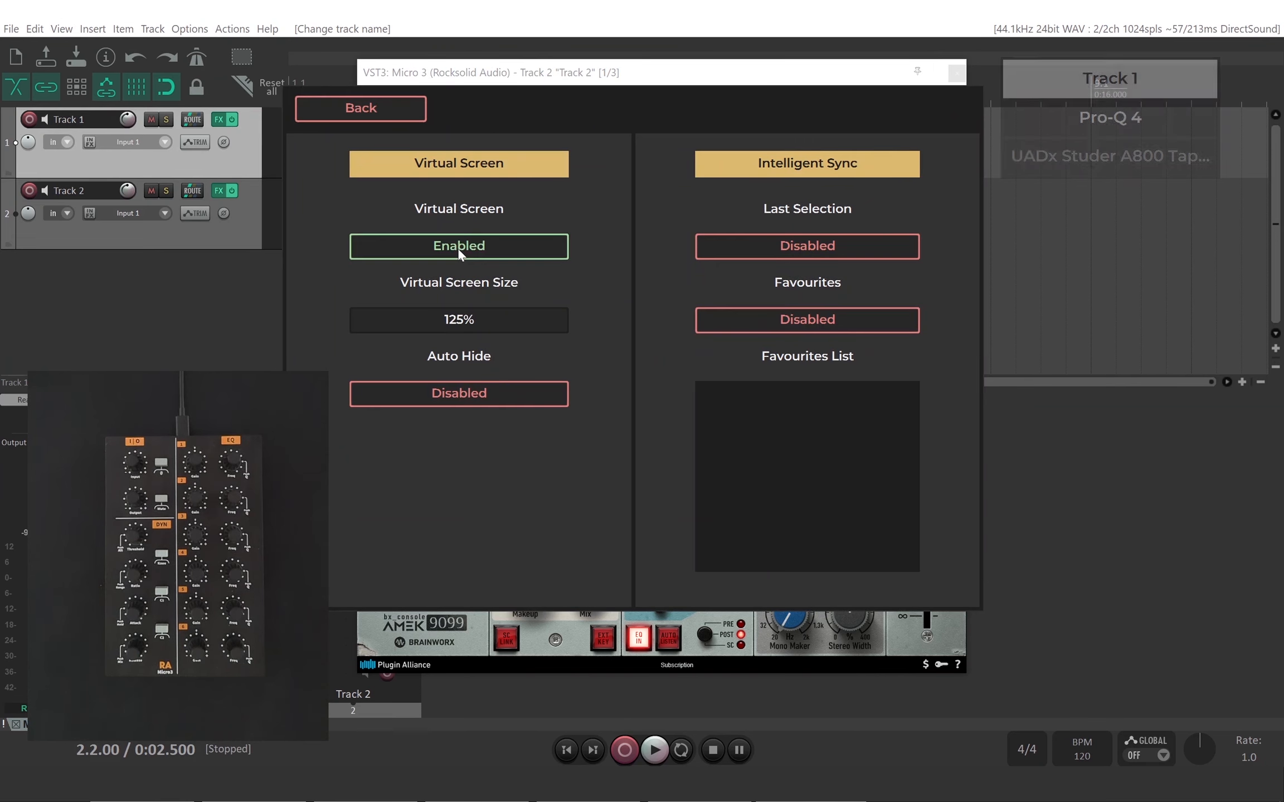
{"action": "left_click", "coordinate": [397, 111]}
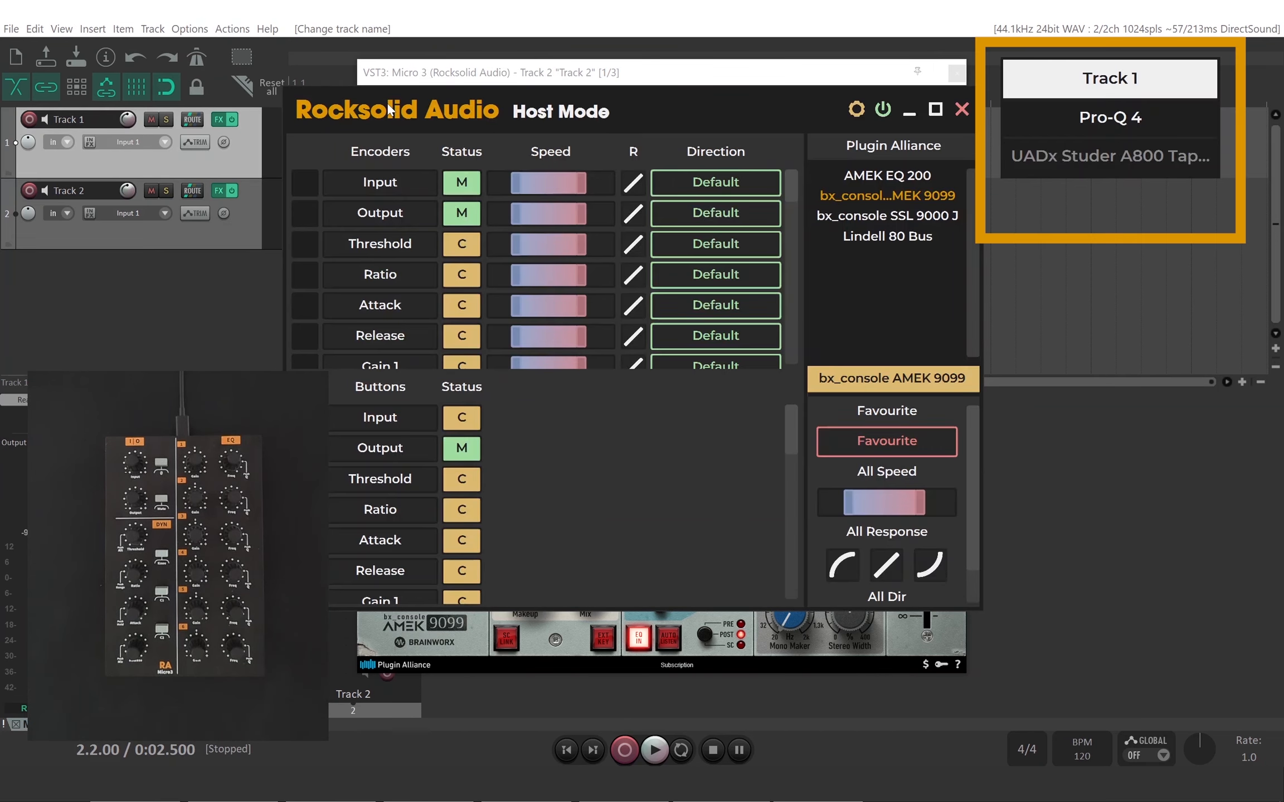
{"action": "left_click", "coordinate": [907, 114]}
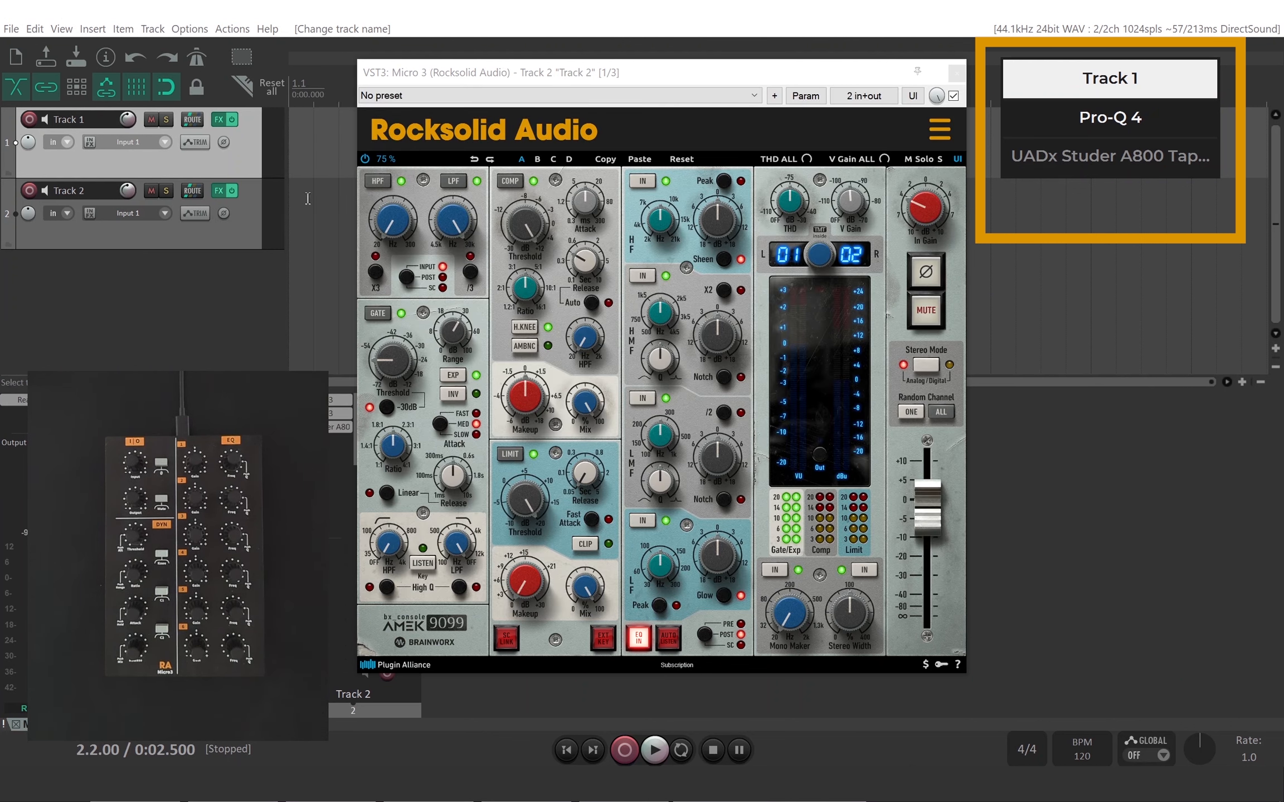
{"action": "left_click", "coordinate": [257, 202]}
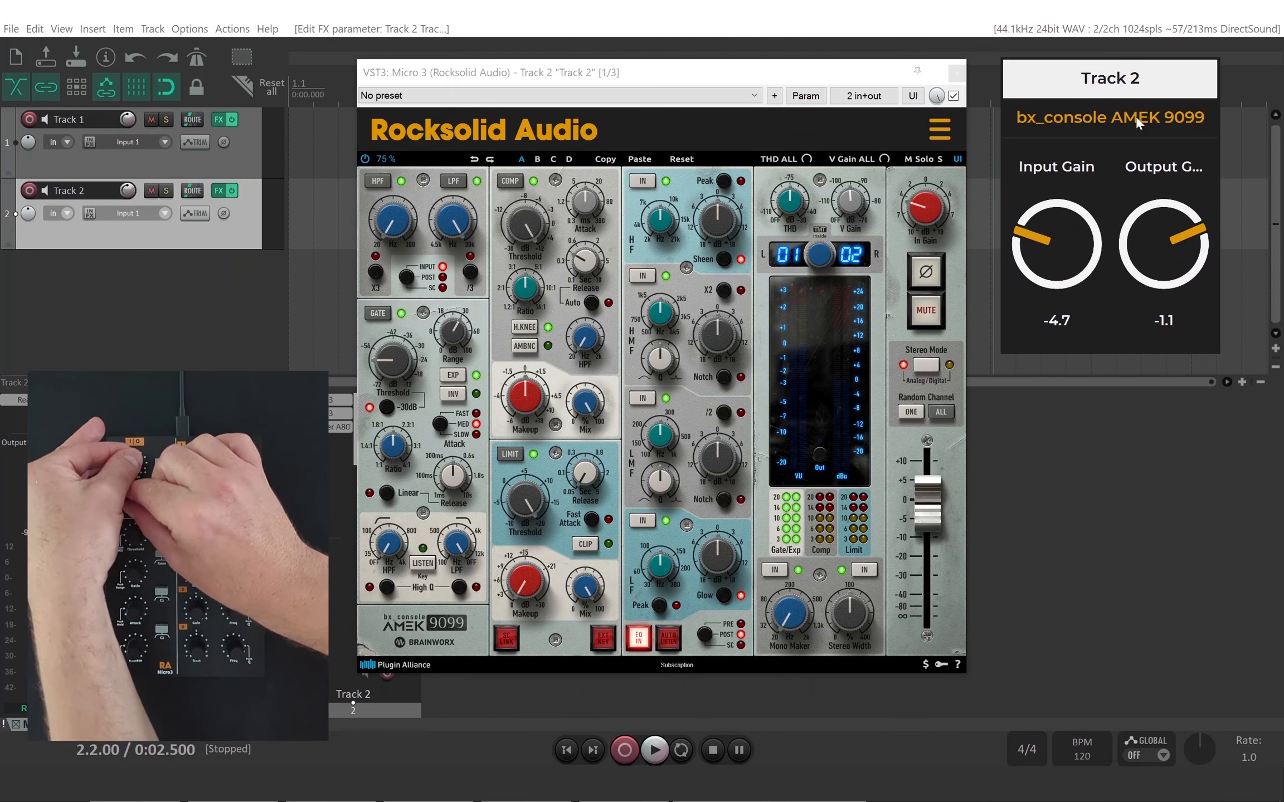
Enable Auto Hide for the Virtual Screen, leave the settings and select Track 1
{"action": "left_click", "coordinate": [939, 131]}
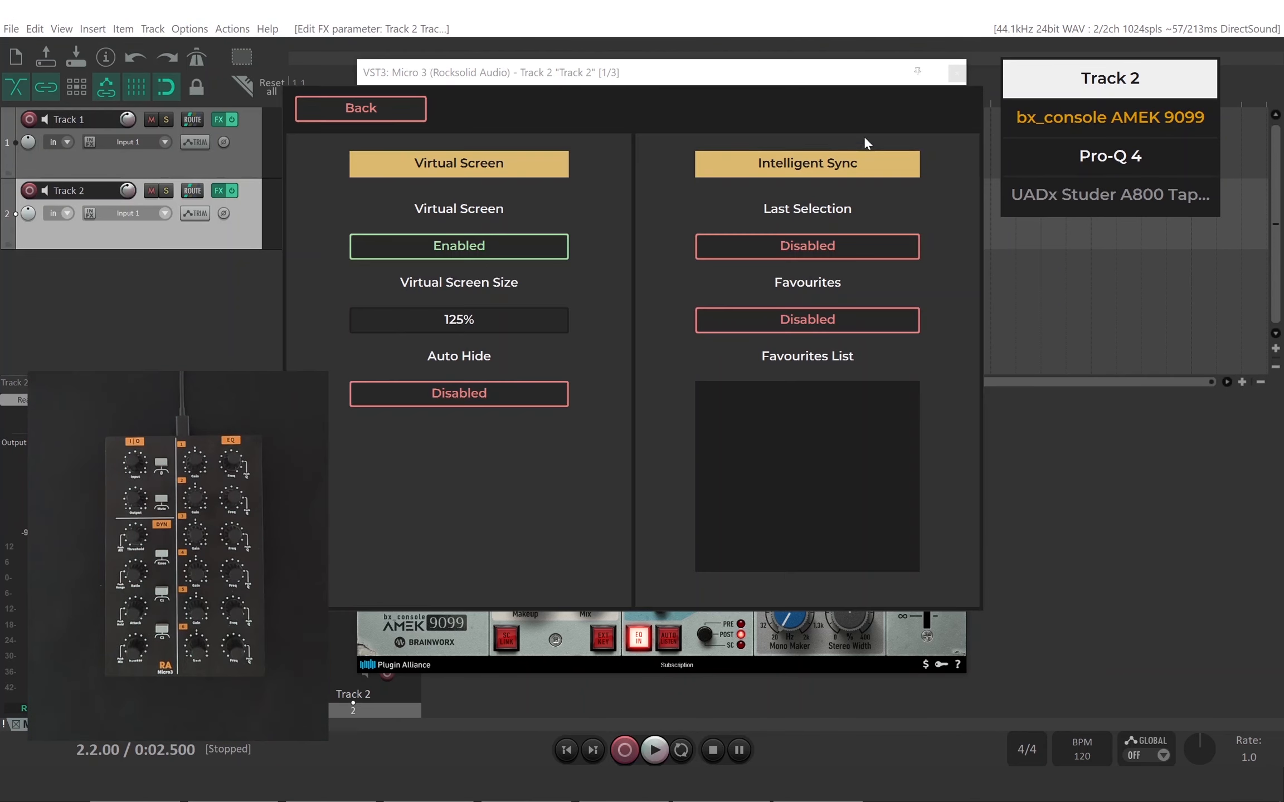
{"action": "left_click", "coordinate": [466, 398]}
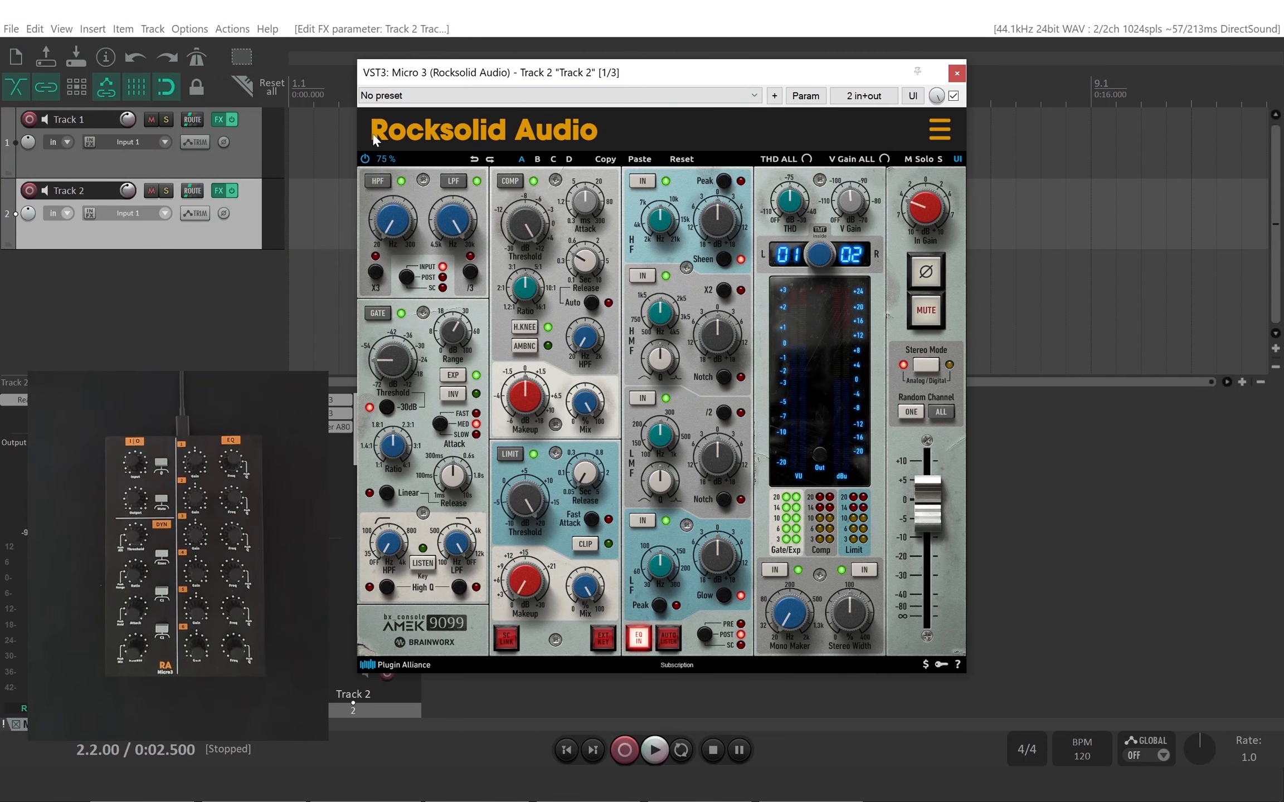
{"action": "left_click", "coordinate": [258, 155]}
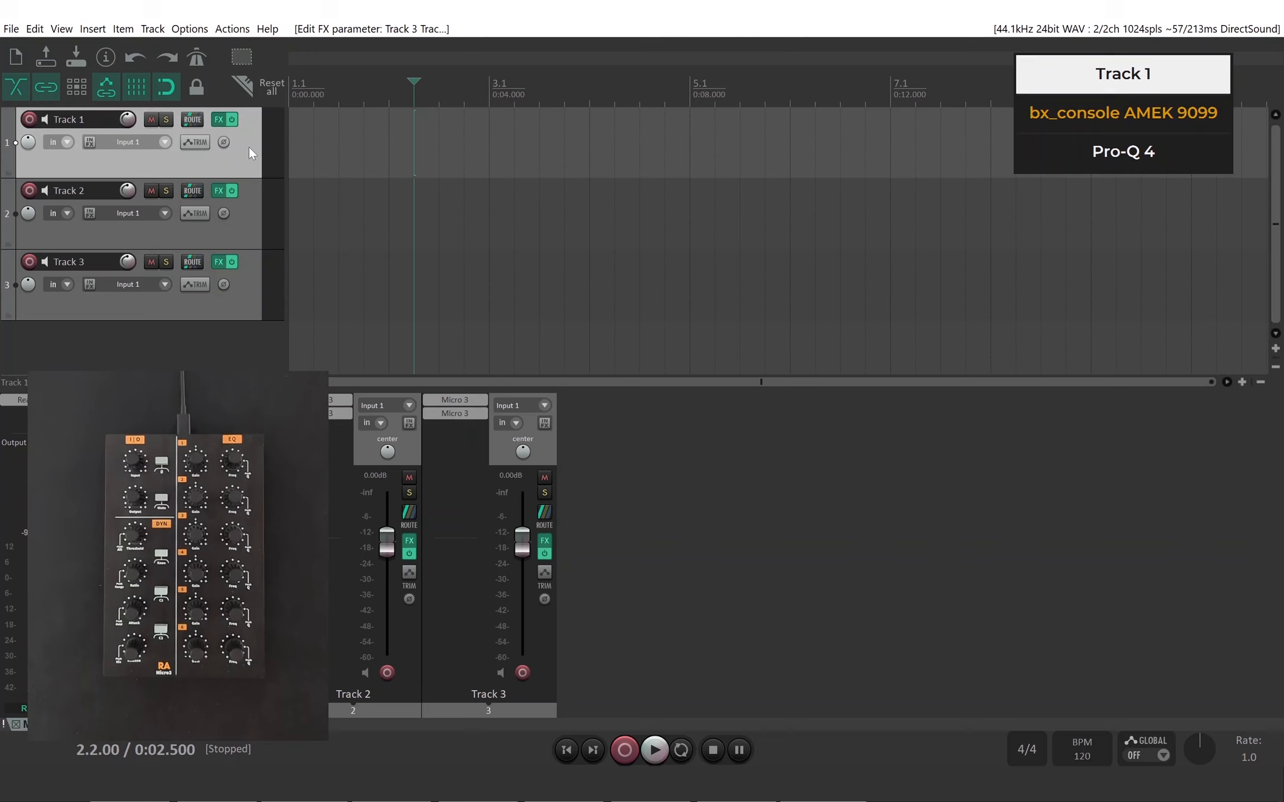
Select Track 2, Track 3, Track 2 and Track 1 in turn to check which plugin the Virtual Screen focuses
{"action": "left_click", "coordinate": [246, 215]}
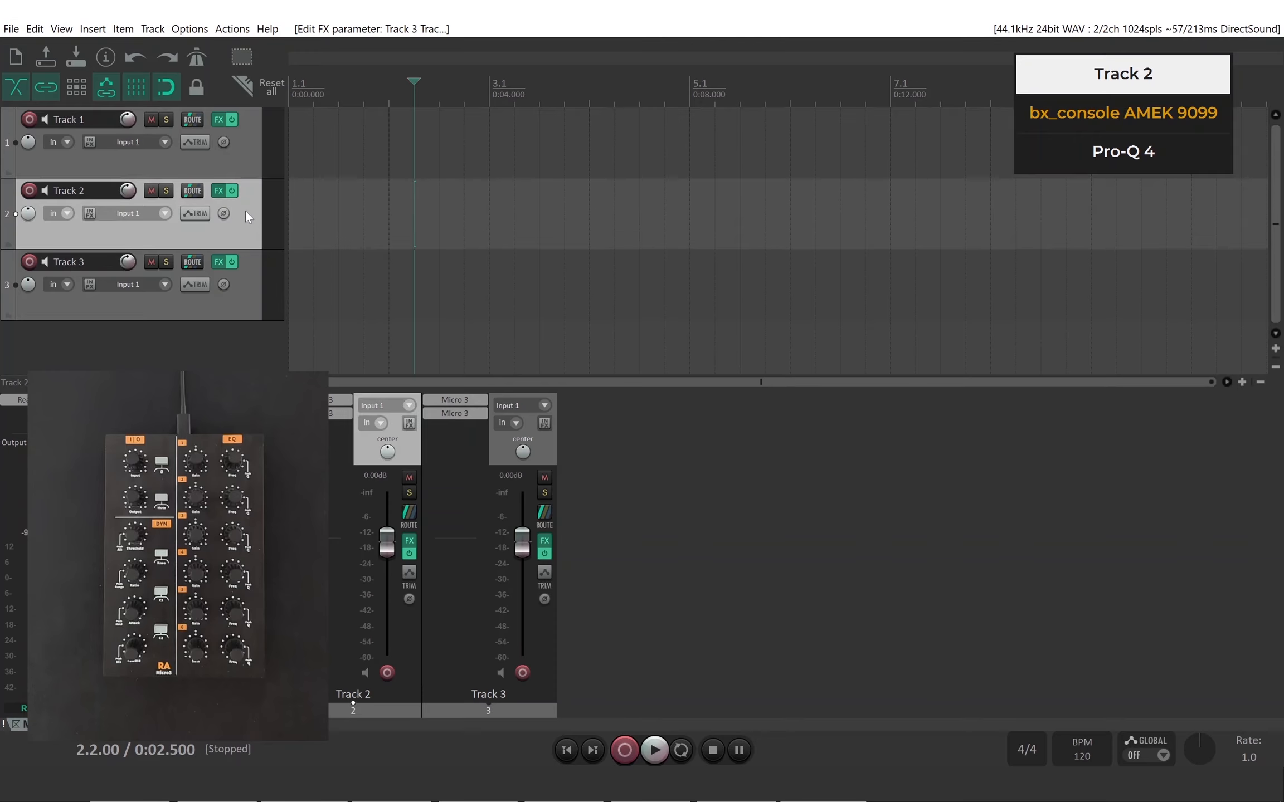
{"action": "left_click", "coordinate": [246, 266]}
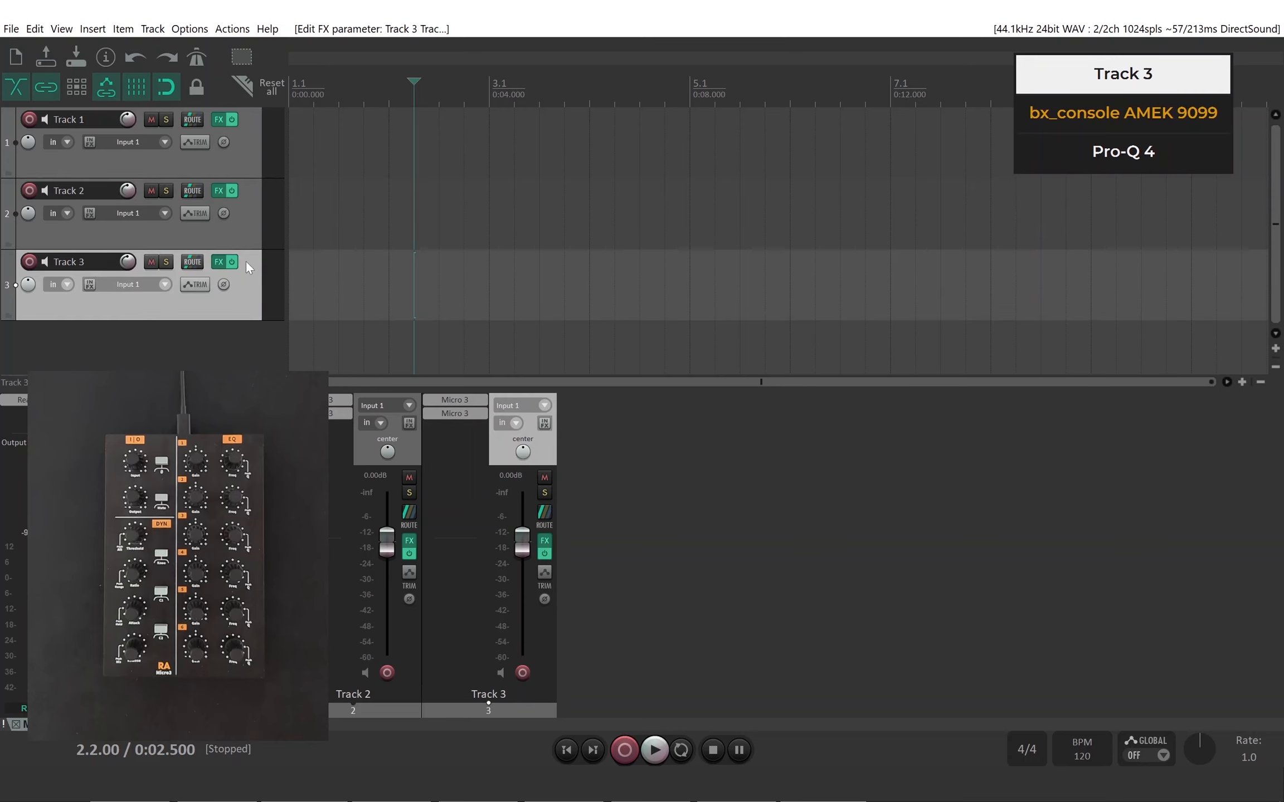
{"action": "left_click", "coordinate": [246, 217]}
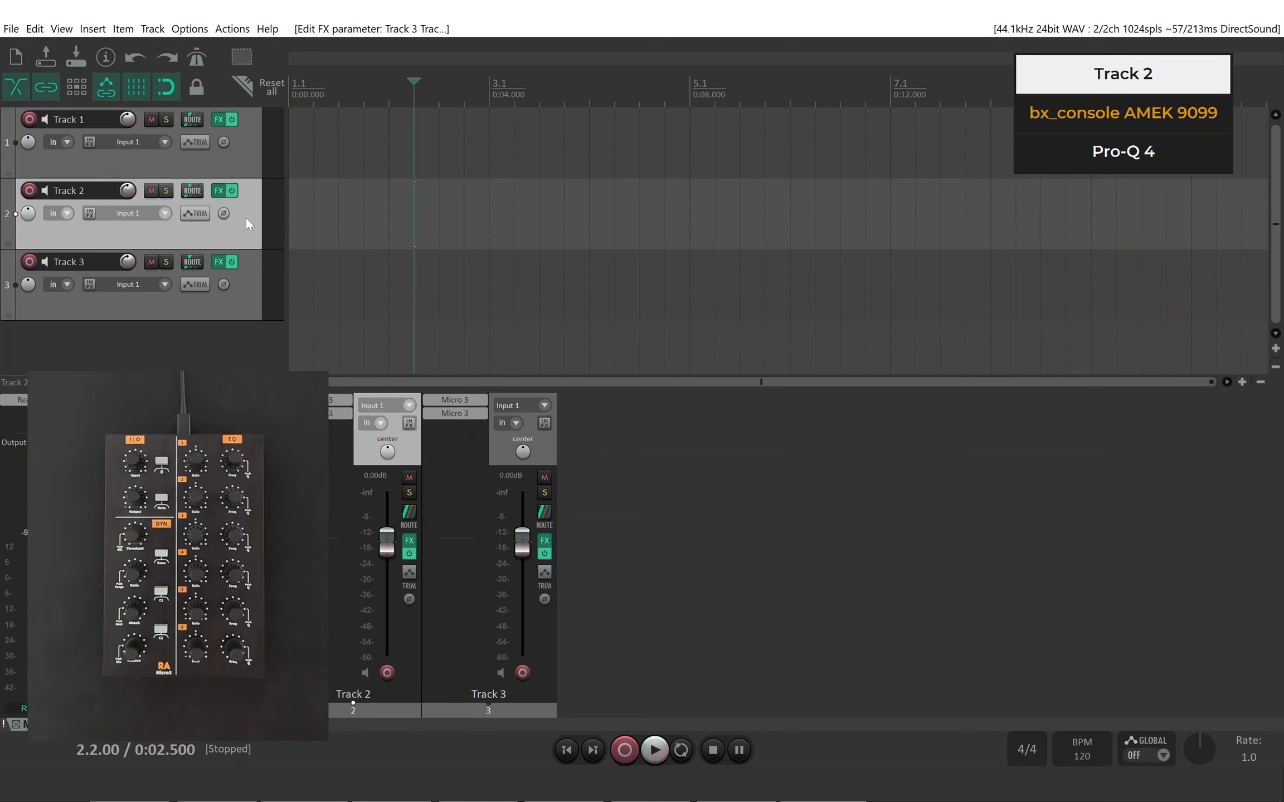
{"action": "left_click", "coordinate": [246, 145]}
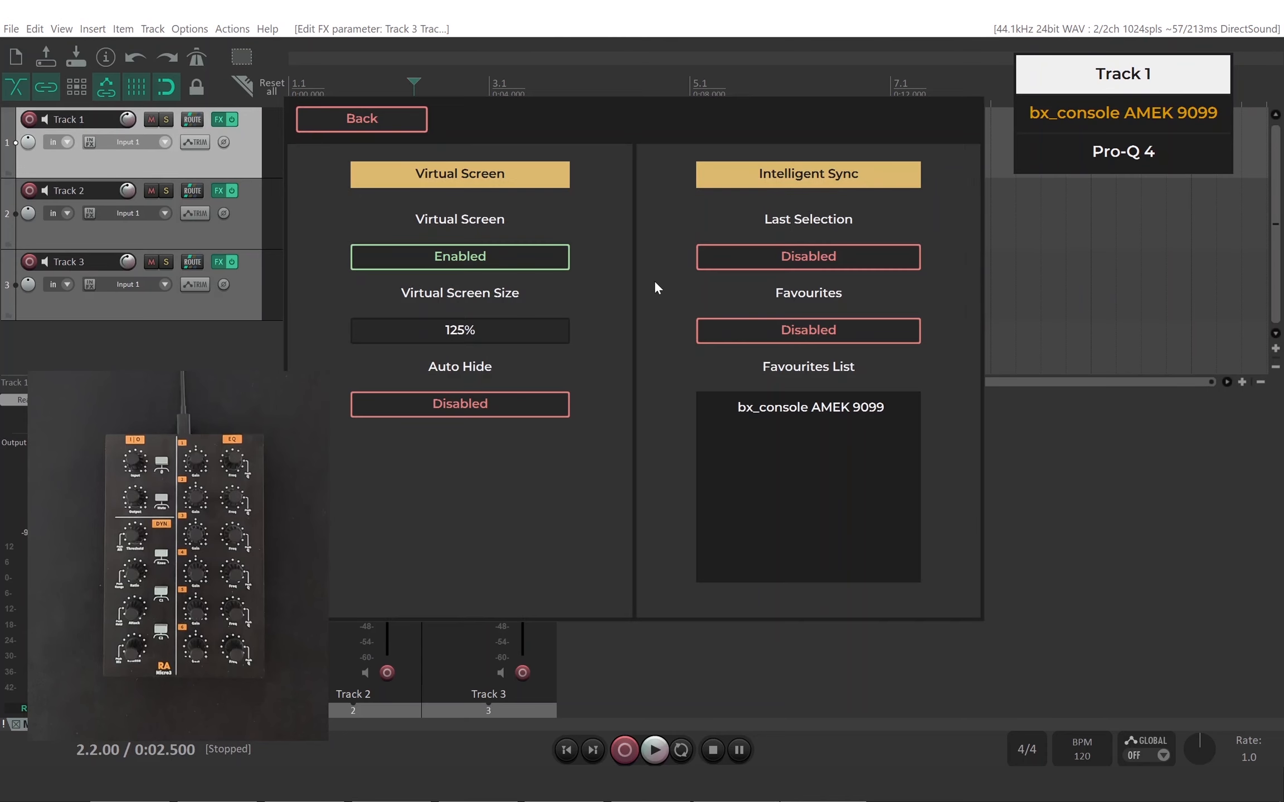
Enable Favourites under Intelligent Sync, and select Track 2 and Track 3 to check the plugin focus
{"action": "left_click", "coordinate": [800, 326]}
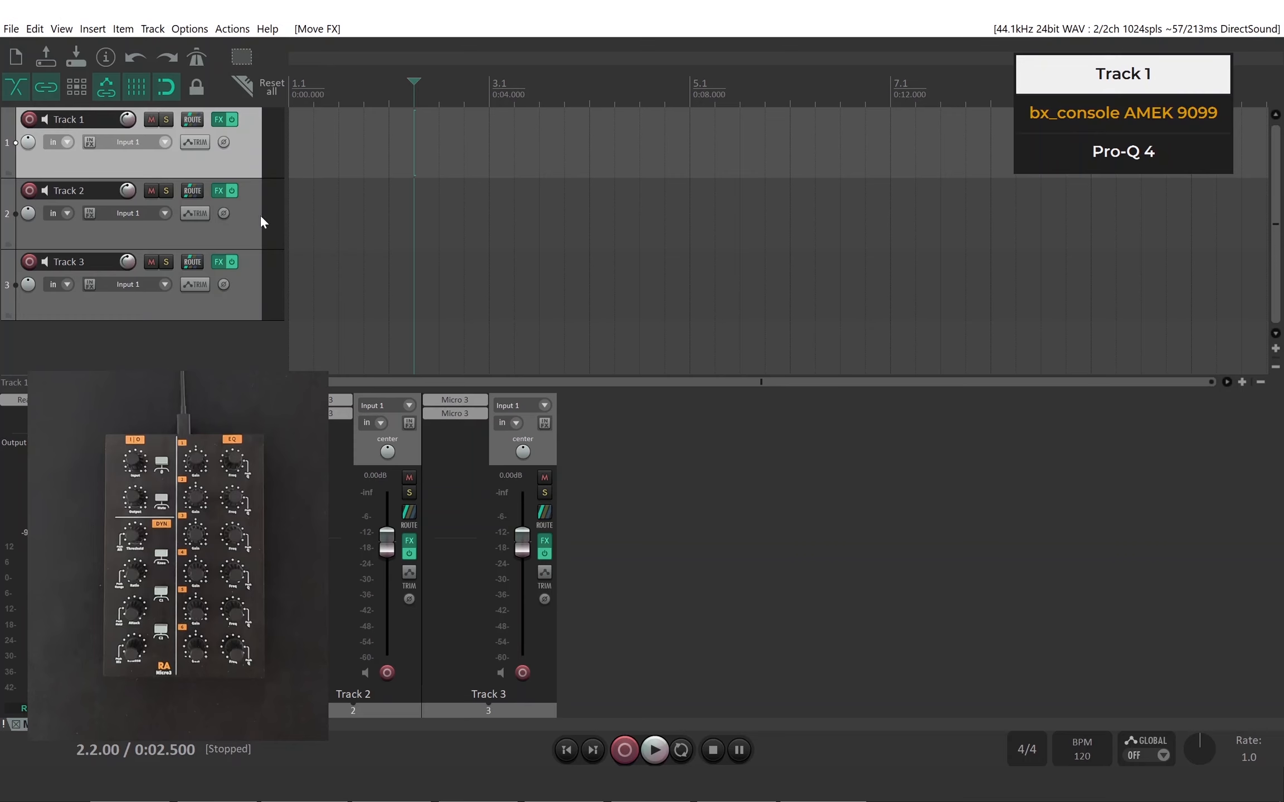
{"action": "left_click", "coordinate": [245, 223]}
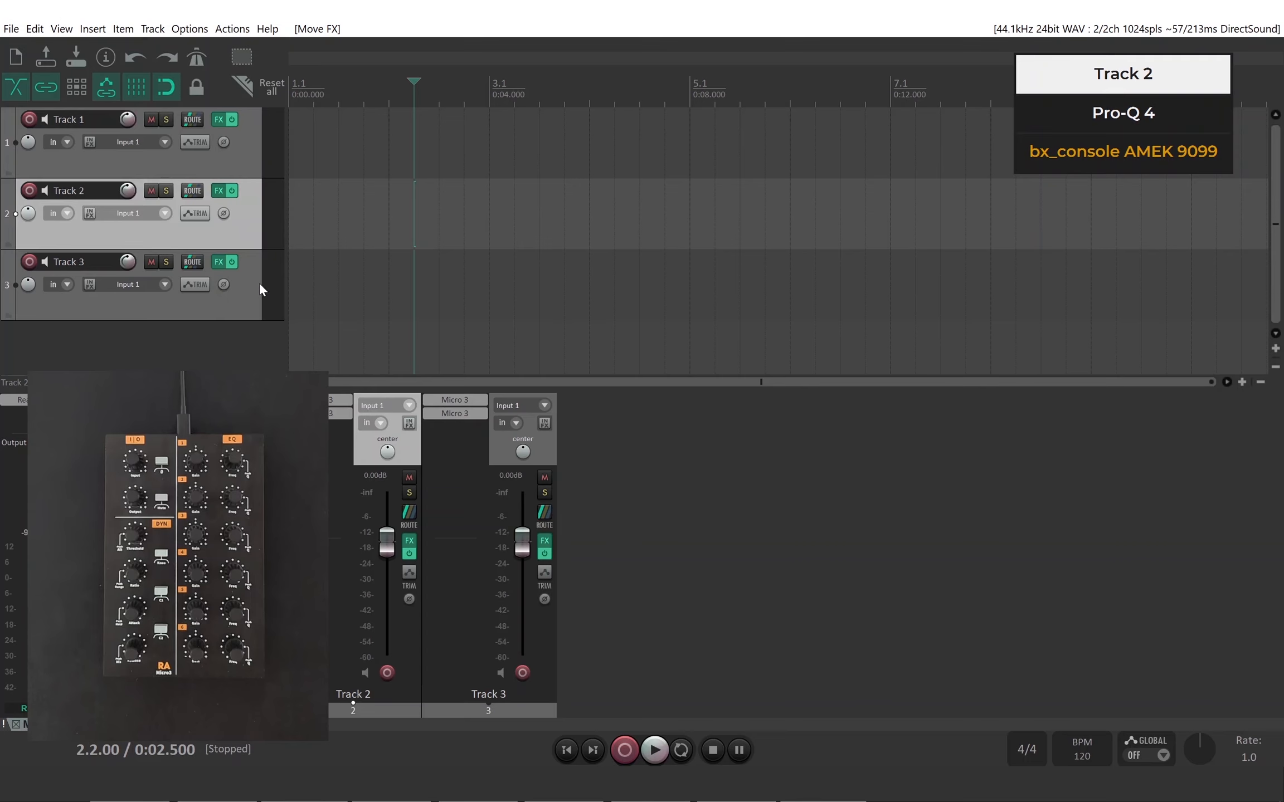
{"action": "left_click", "coordinate": [243, 290]}
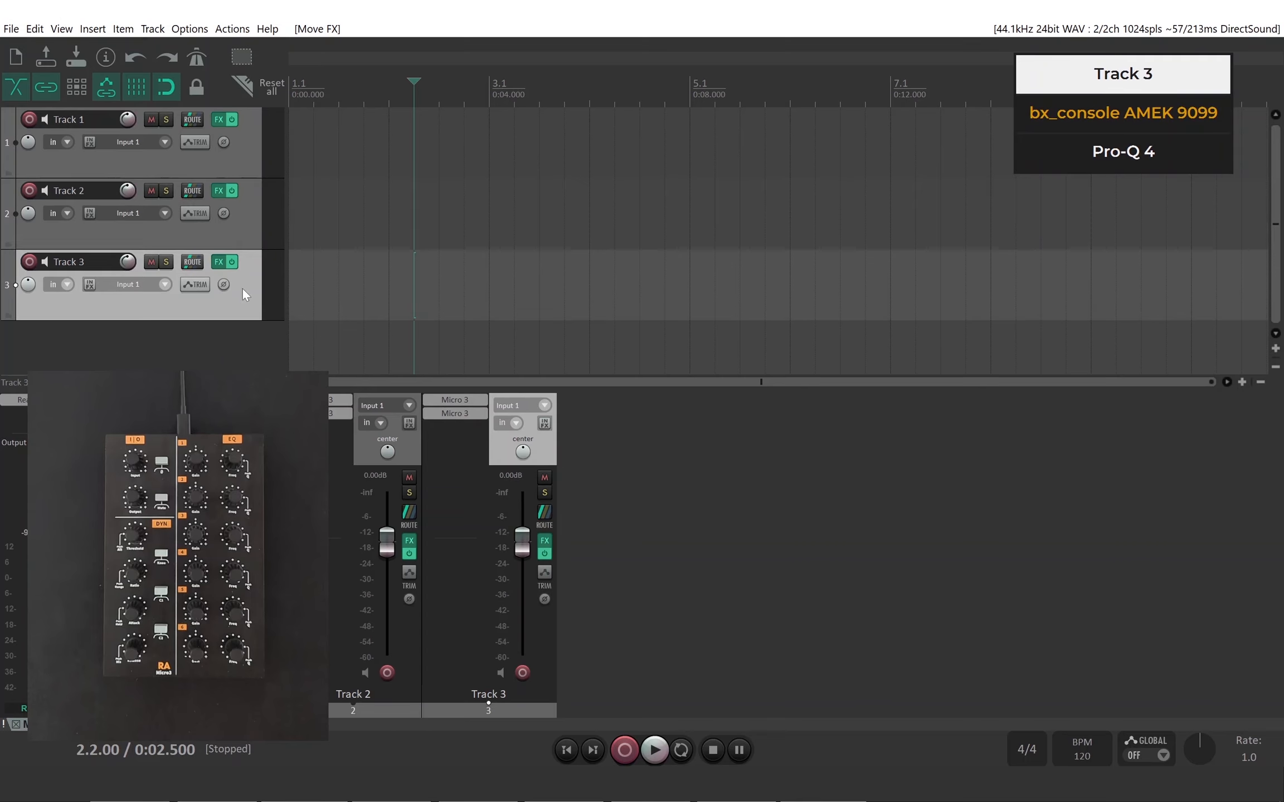
Check the plugin focus on Track 1 and Track 2, and mark bx_console AMEK 9099 as a favourite in Host Mode
{"action": "left_click", "coordinate": [243, 160]}
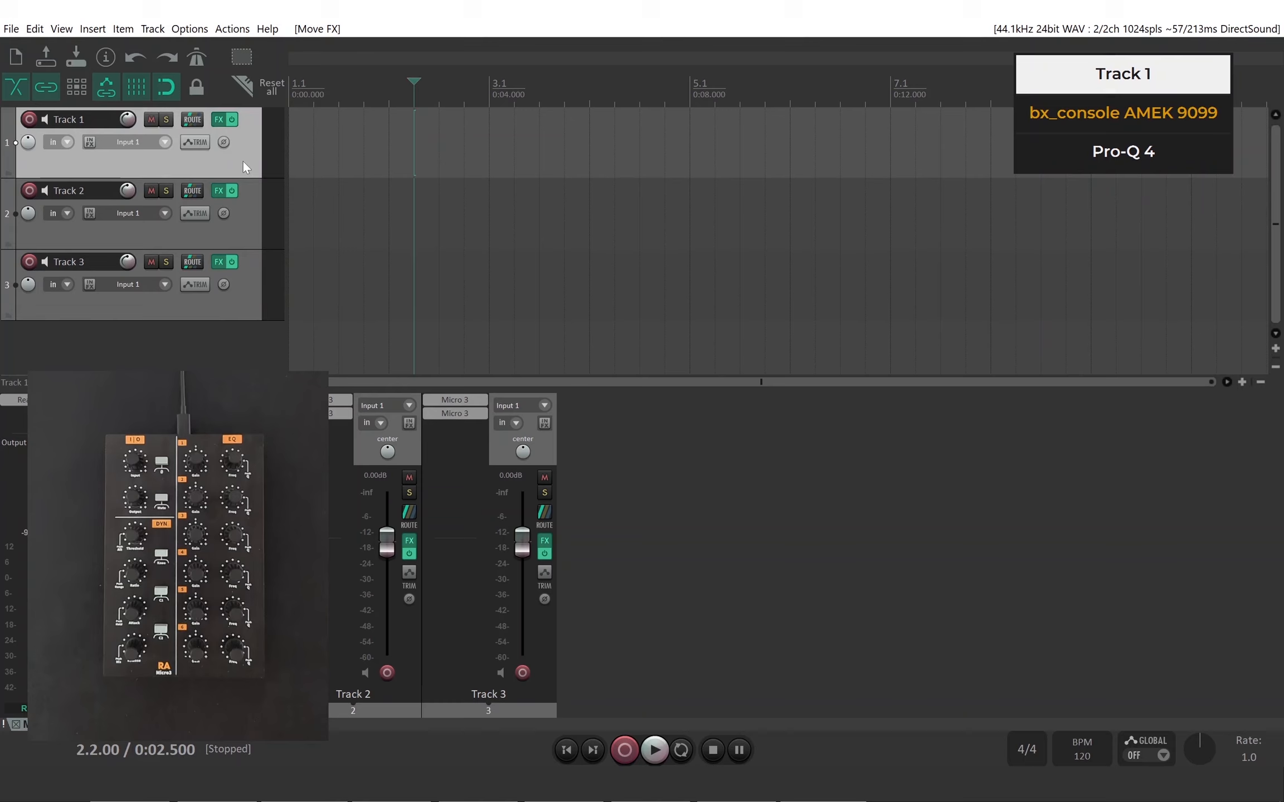
{"action": "left_click", "coordinate": [247, 223]}
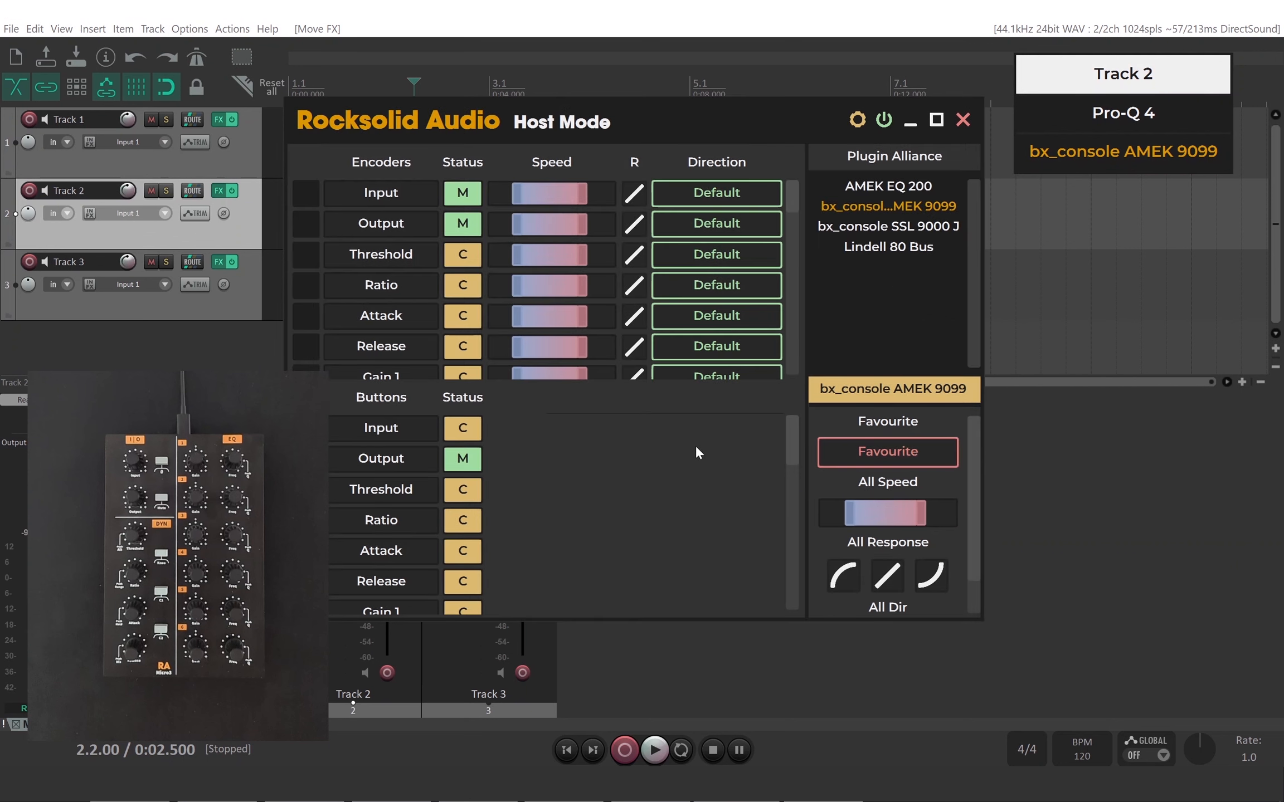
{"action": "left_click", "coordinate": [877, 451]}
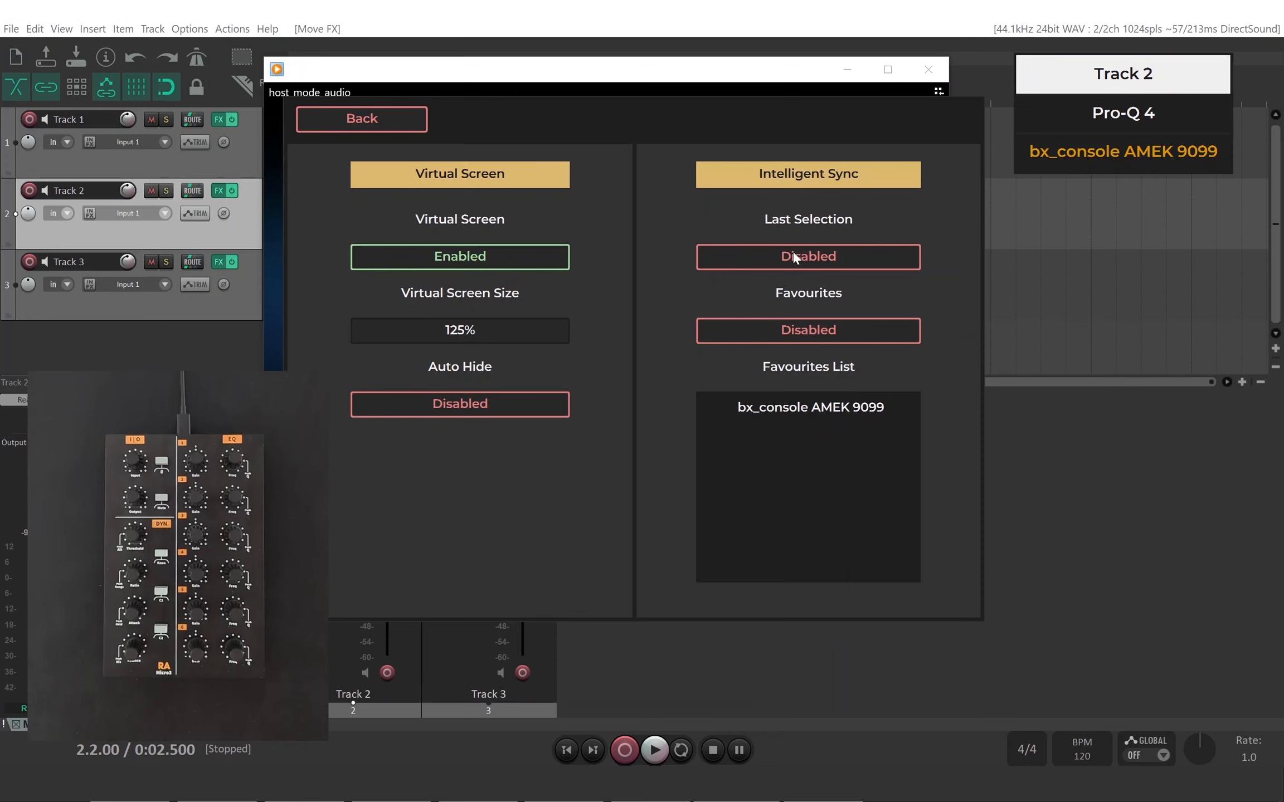
Enable Last Selection under Intelligent Sync, and focus Pro-Q 4 on Track 3 and bx_console AMEK 9099 on Track 2
{"action": "left_click", "coordinate": [792, 255]}
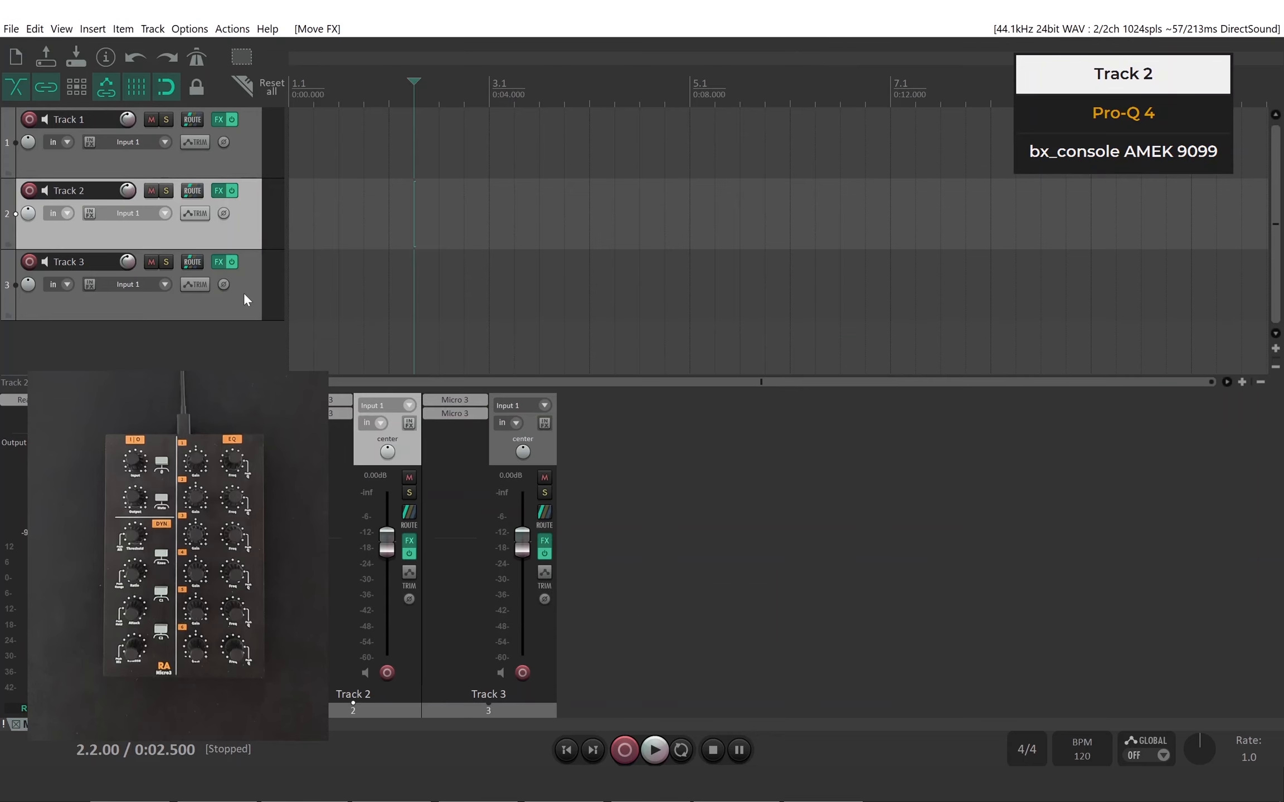
{"action": "left_click", "coordinate": [244, 301]}
{"action": "left_click", "coordinate": [1100, 152]}
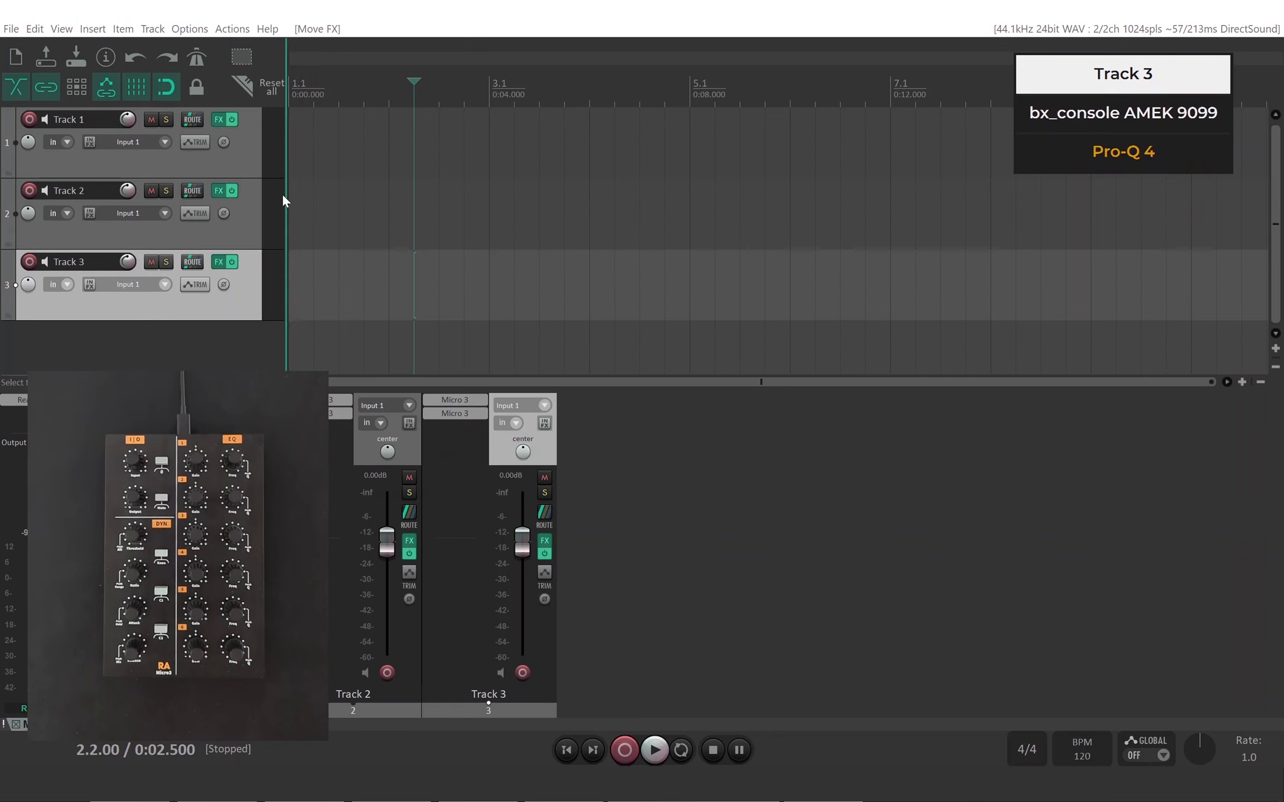
{"action": "left_click", "coordinate": [248, 217]}
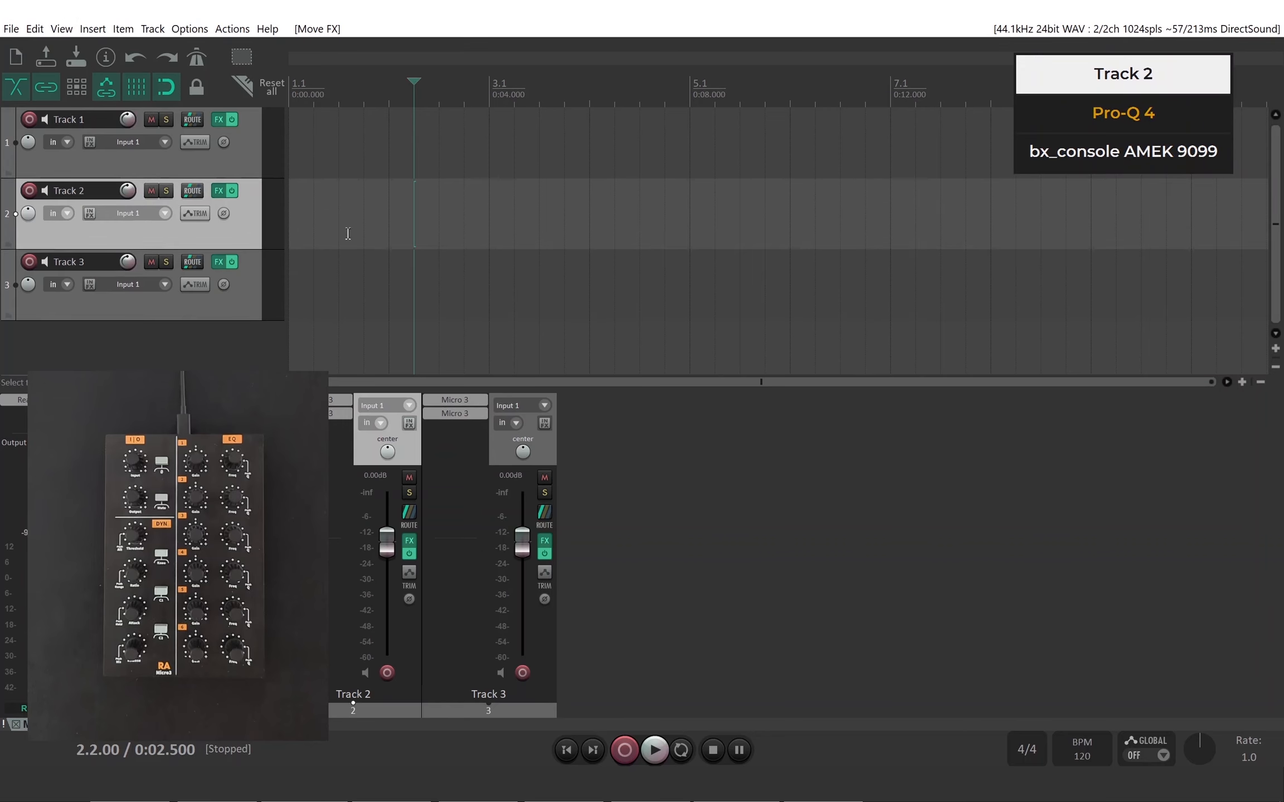
{"action": "left_click", "coordinate": [1170, 163]}
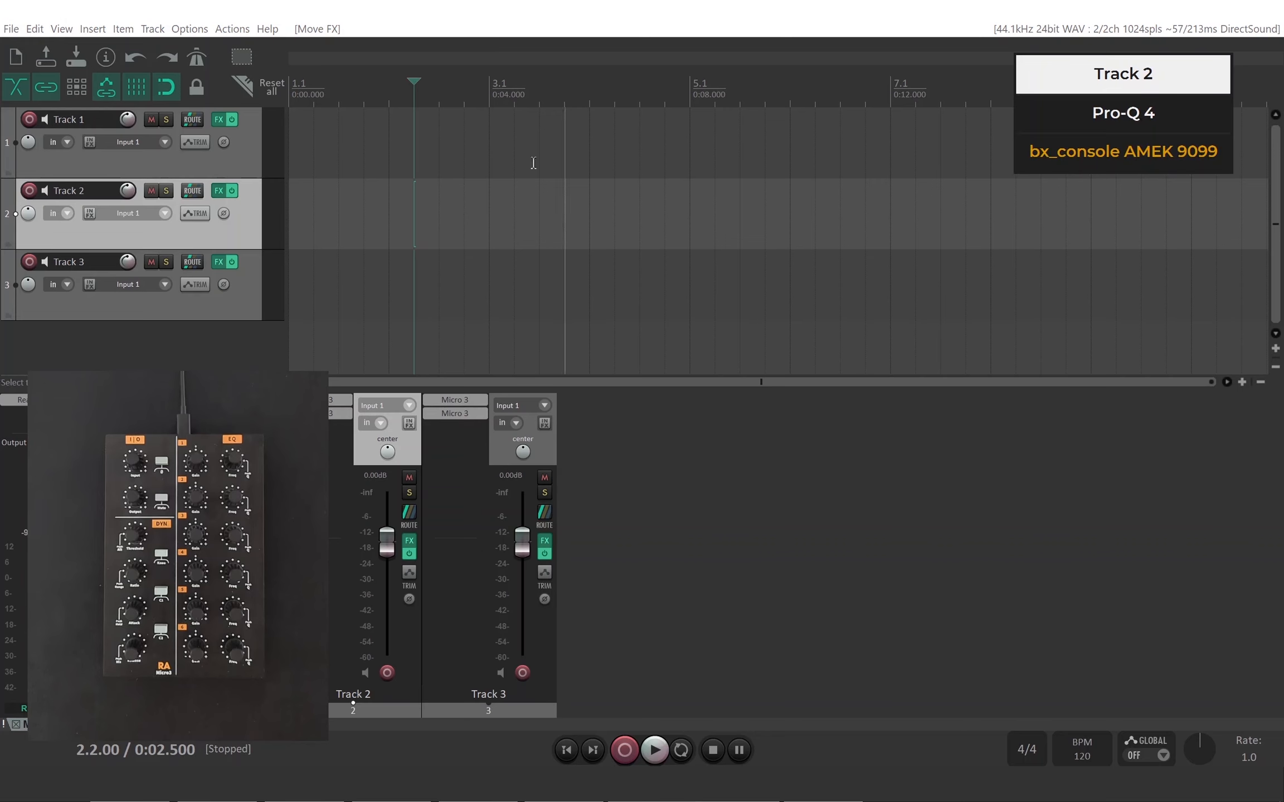
Select Track 3, Track 2, Track 1, Track 3 and Track 2 in turn to check each track's remembered plugin focus
{"action": "left_click", "coordinate": [225, 293]}
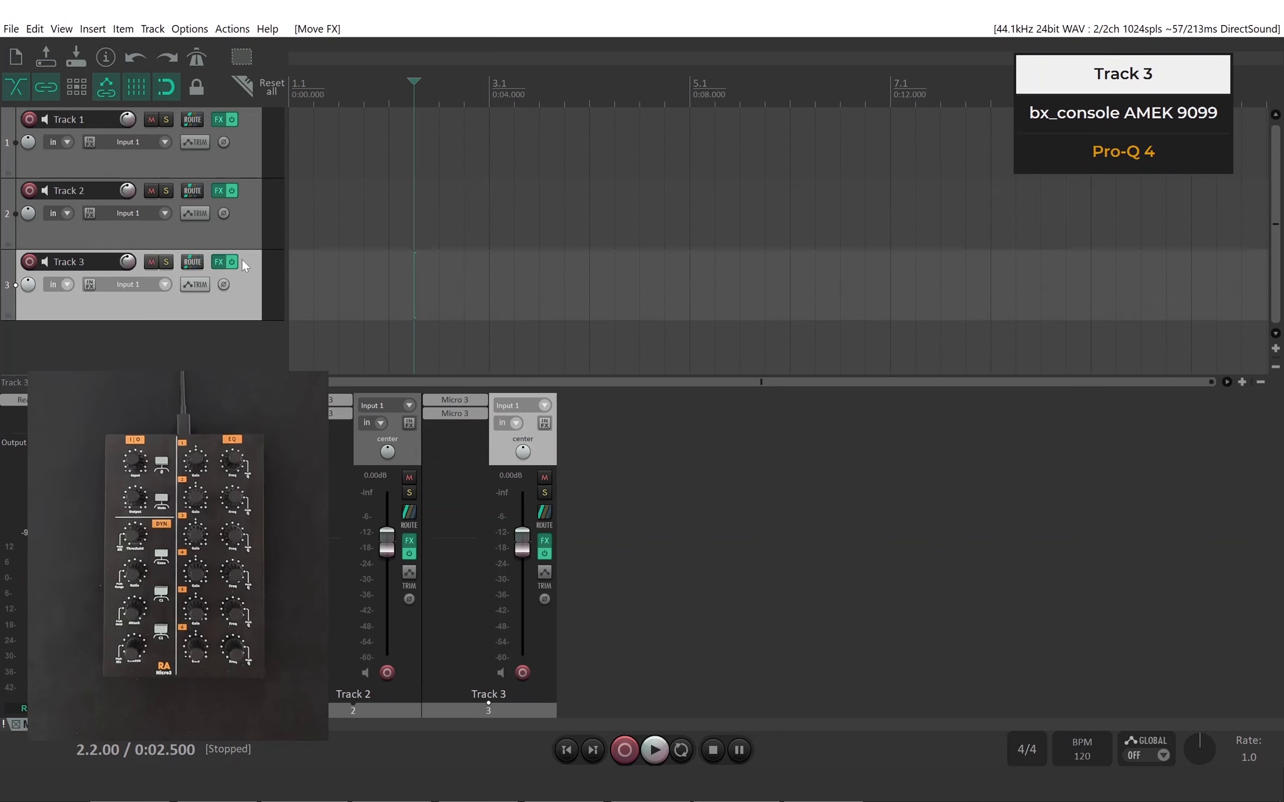
{"action": "left_click", "coordinate": [243, 218]}
{"action": "left_click", "coordinate": [249, 150]}
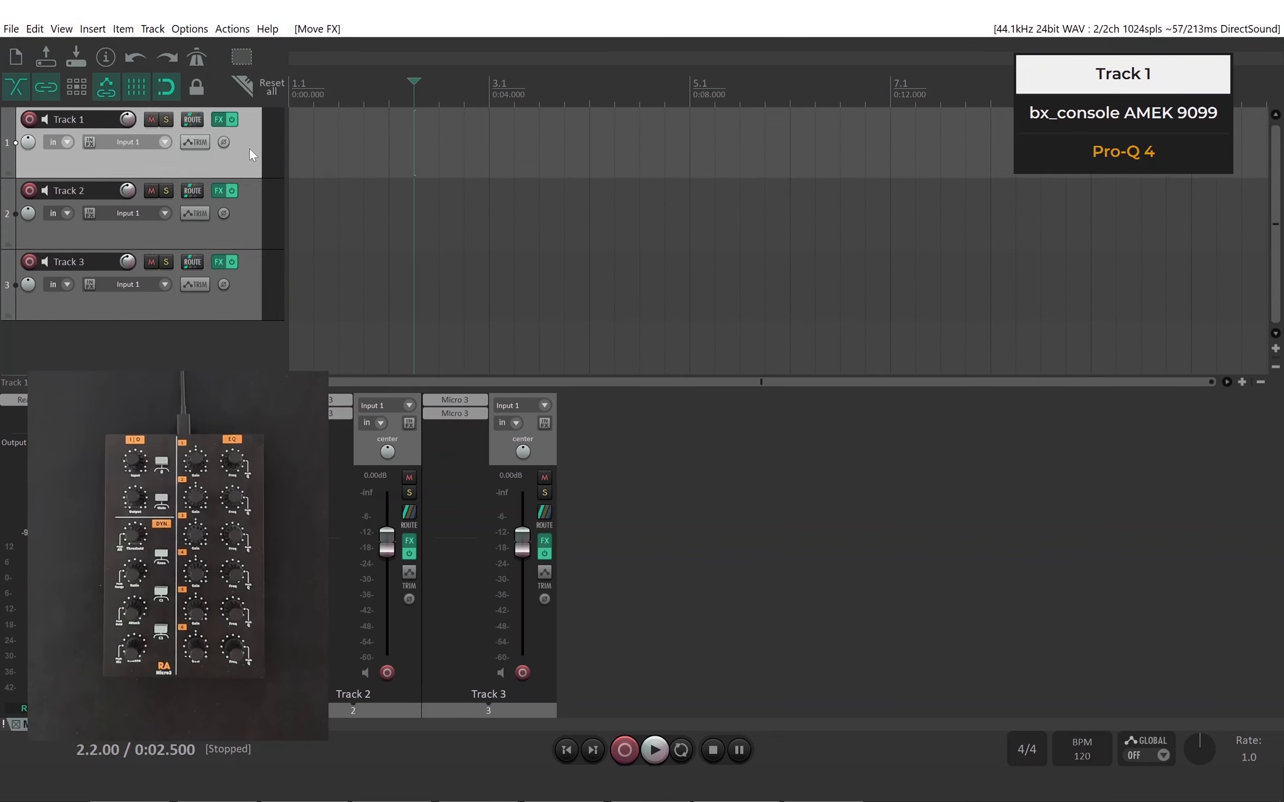
{"action": "left_click", "coordinate": [245, 304]}
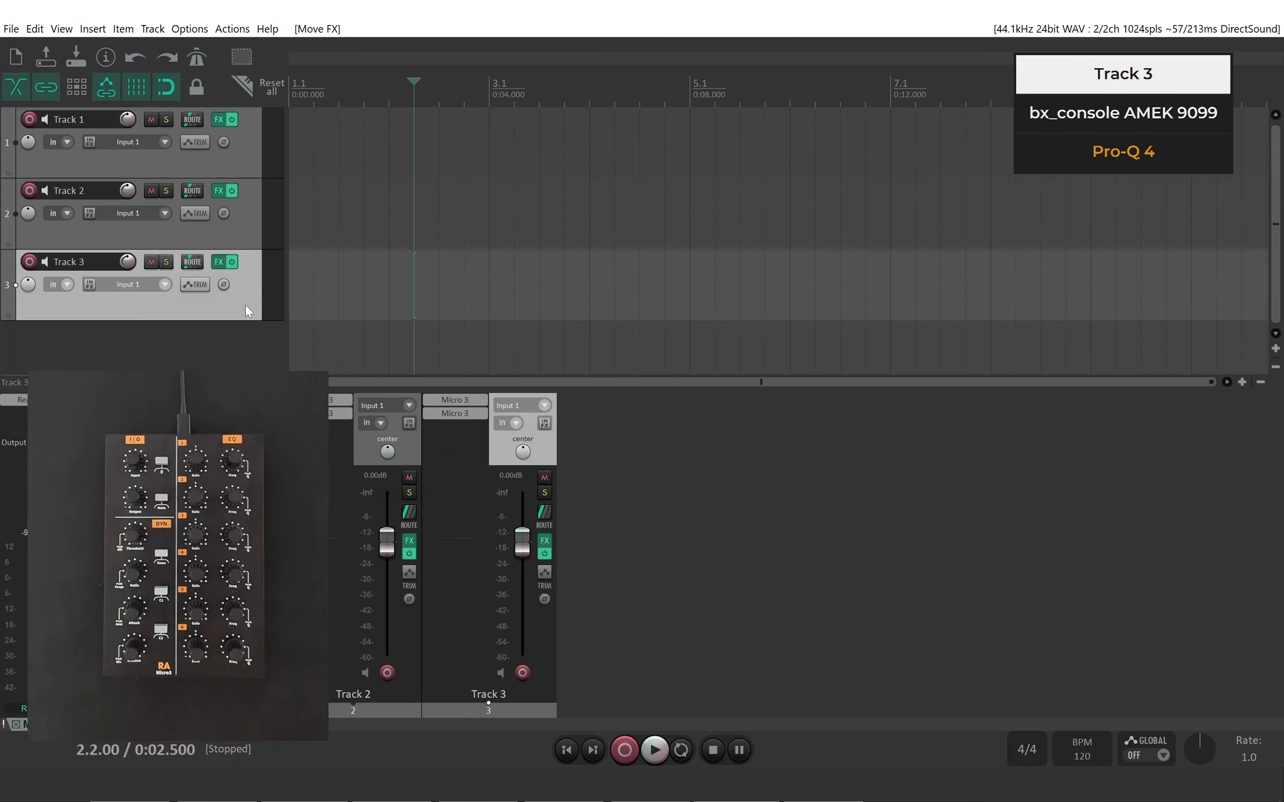
{"action": "left_click", "coordinate": [244, 226]}
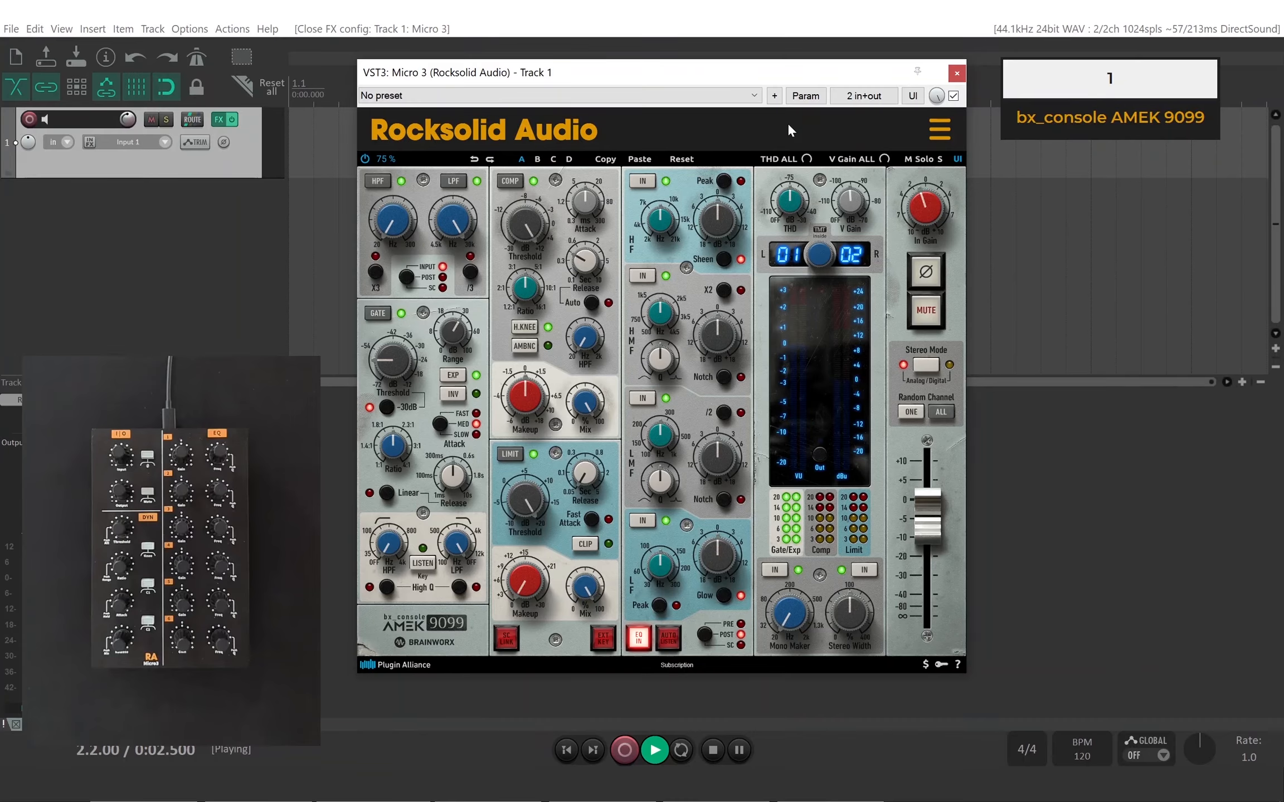
Refresh the connections from the Micro 3 plugin hosting bx_console AMEK 9099 on Track 1
{"action": "left_click", "coordinate": [937, 134]}
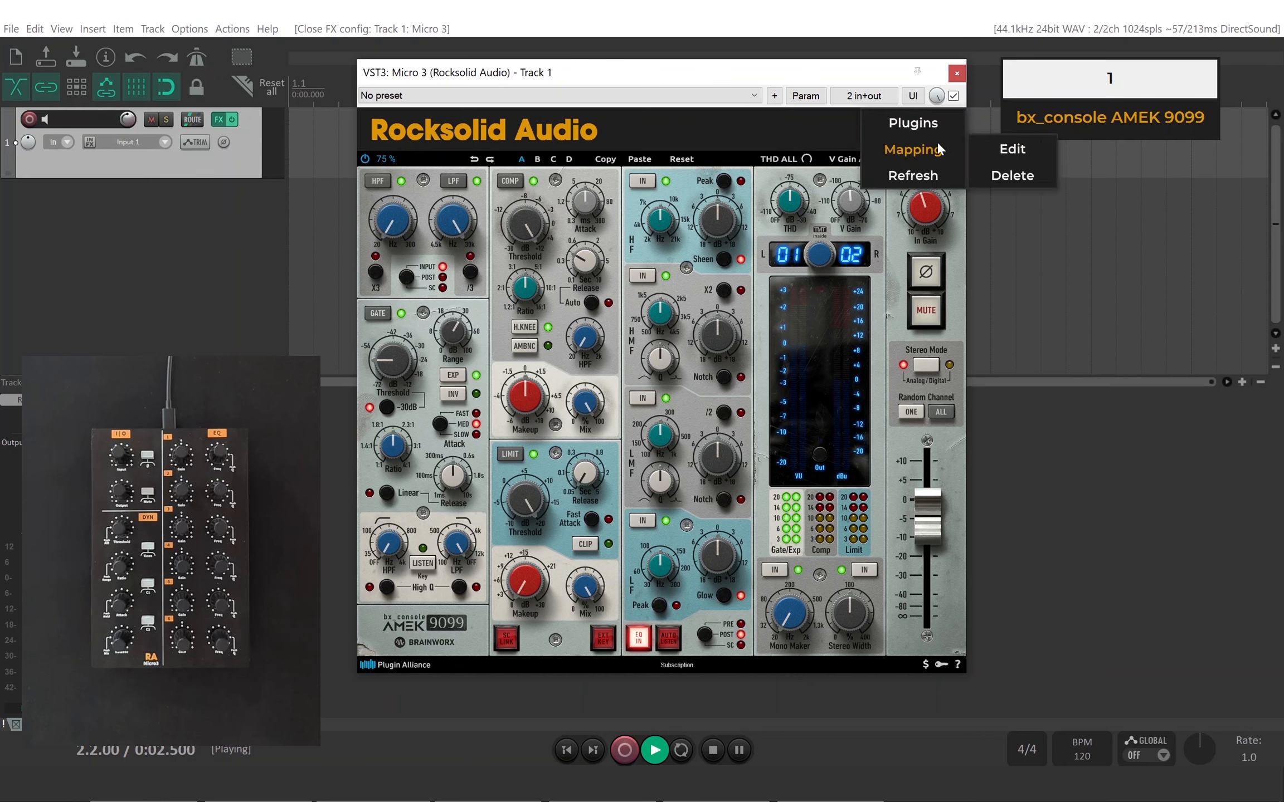
{"action": "left_click", "coordinate": [930, 173]}
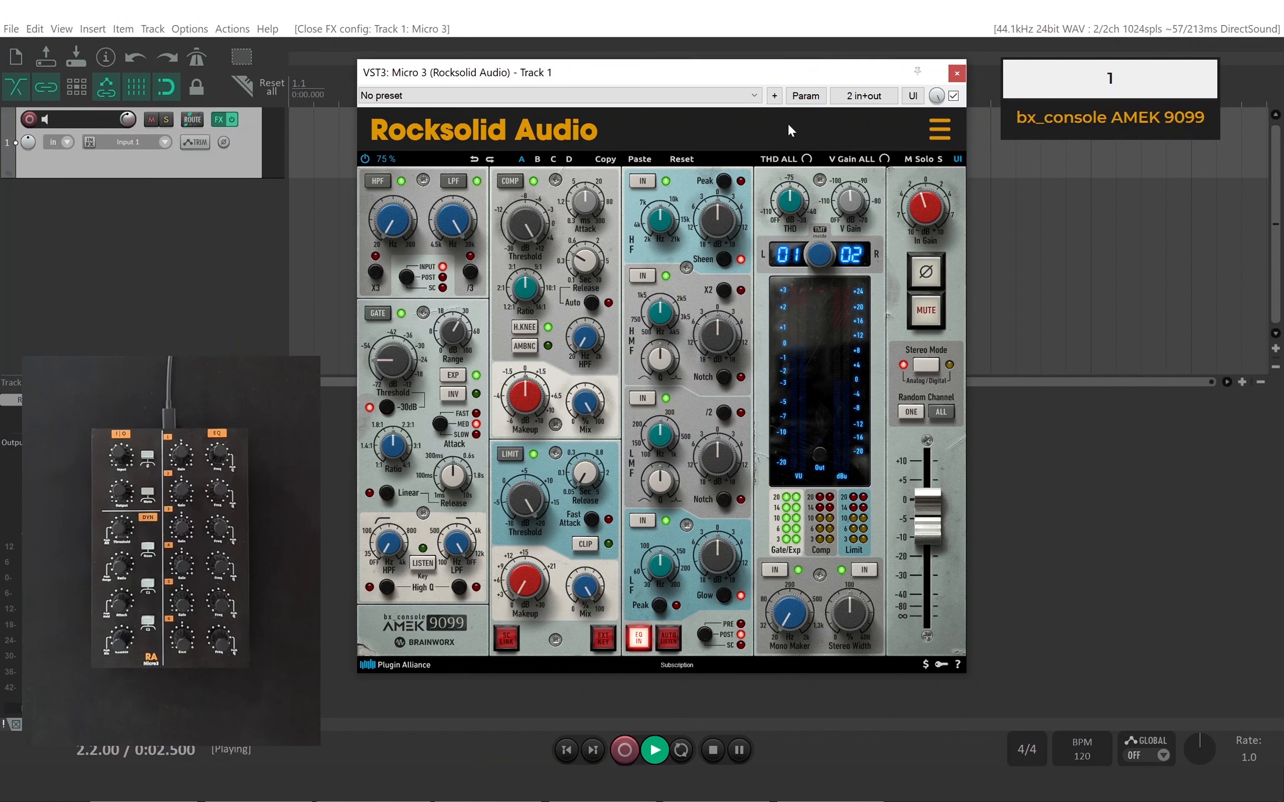
{"action": "left_click", "coordinate": [938, 135]}
{"action": "mouse_move", "coordinate": [936, 151]}
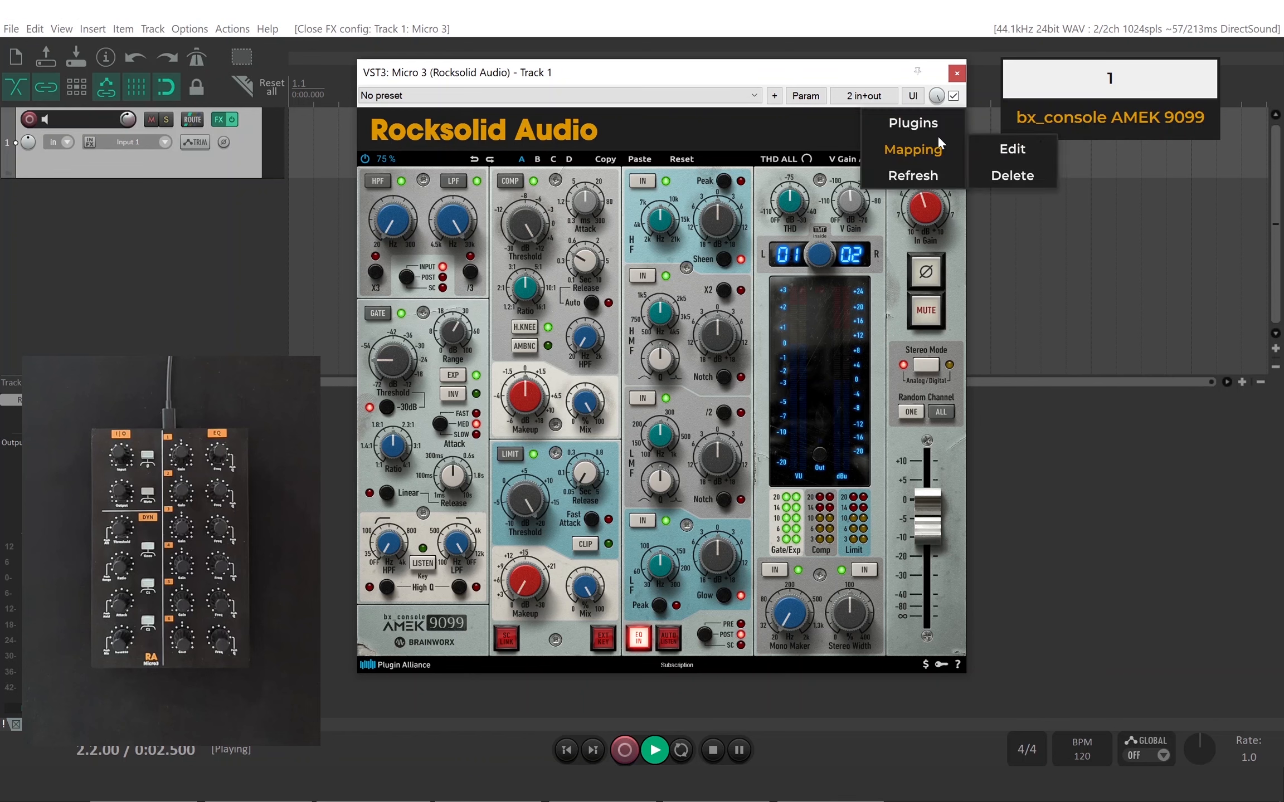
{"action": "left_click", "coordinate": [930, 169]}
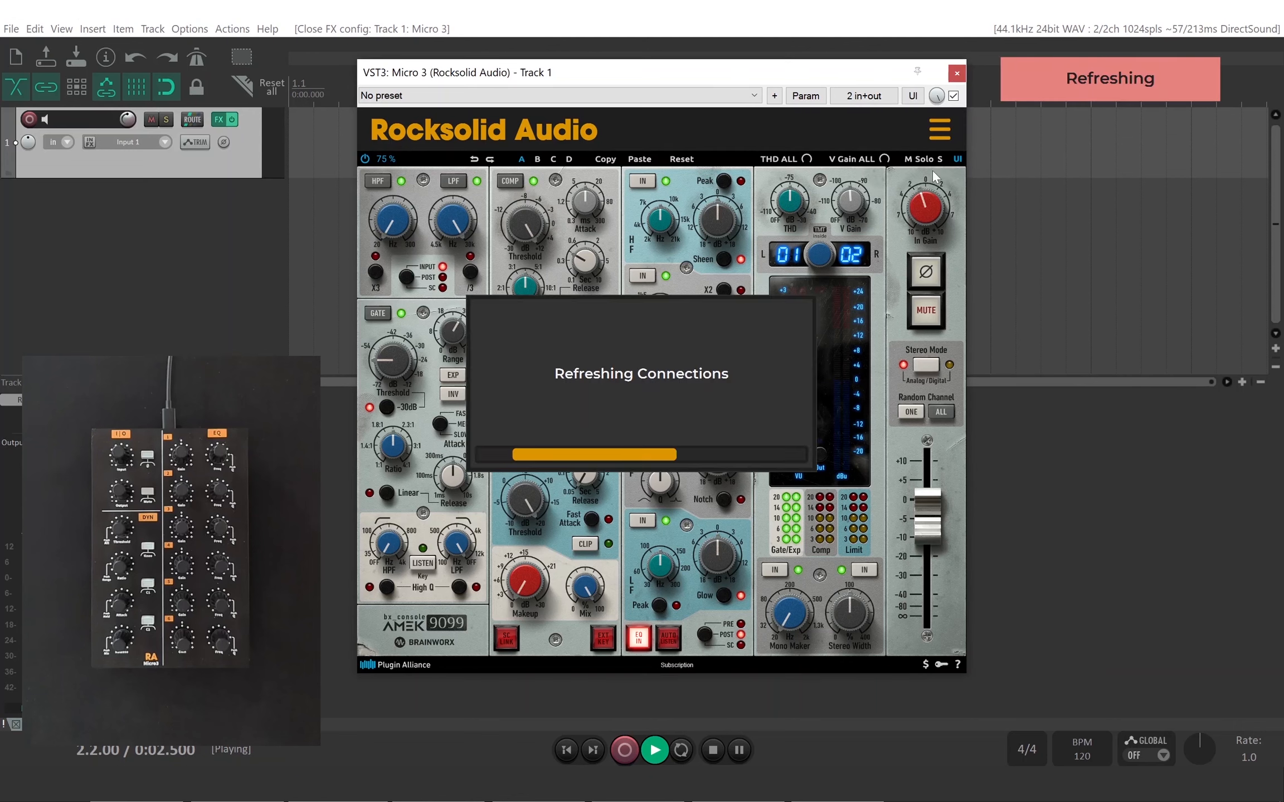